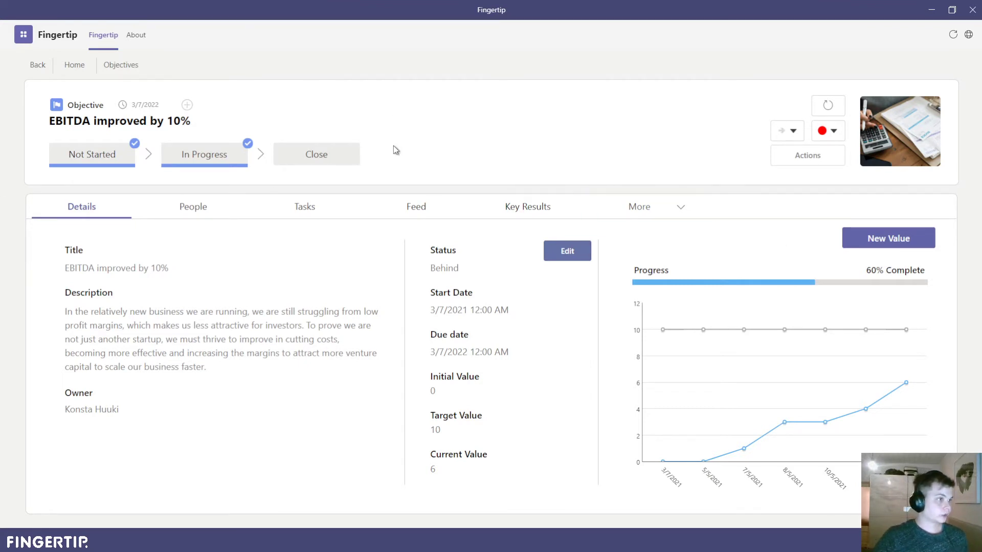
{"action": "left_click", "coordinate": [91, 152]}
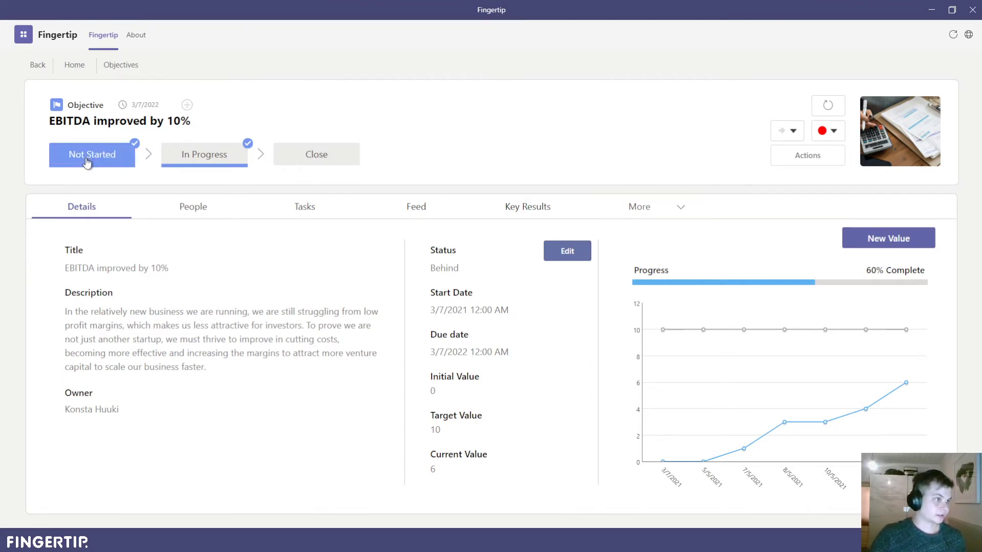
{"action": "left_click", "coordinate": [82, 161]}
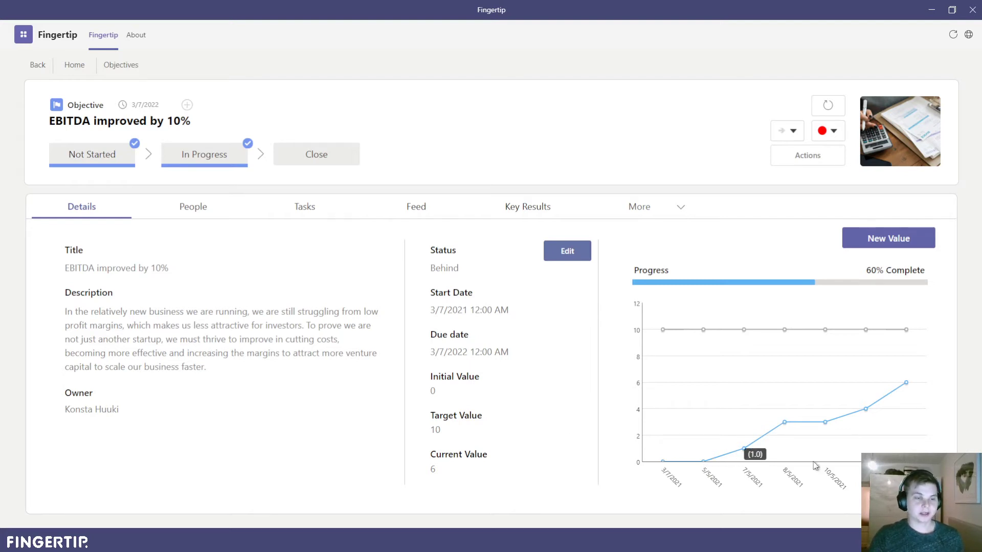
{"action": "mouse_move", "coordinate": [815, 424]}
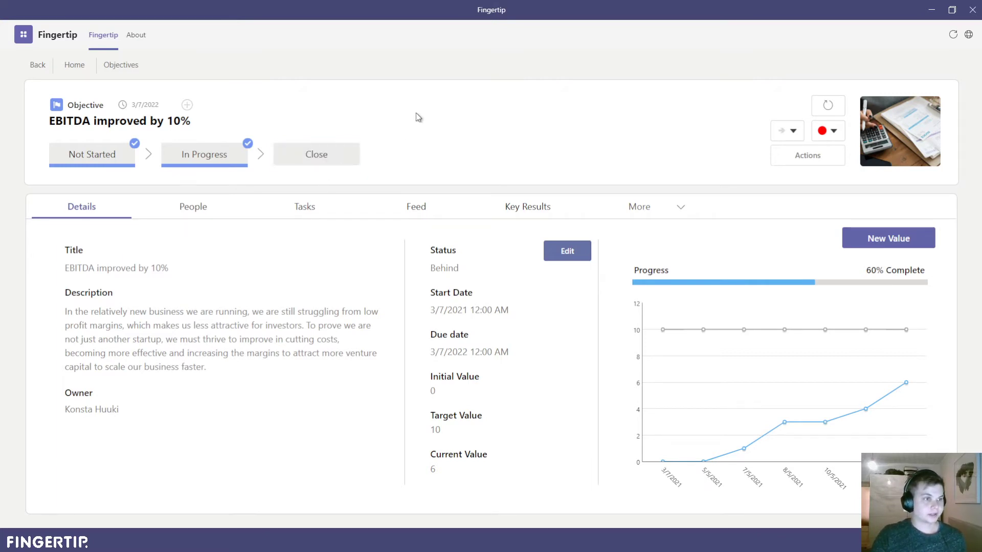
- Record and save a new value of 4 for the objective's key result "Improve output by 5%"
{"action": "left_click", "coordinate": [527, 209]}
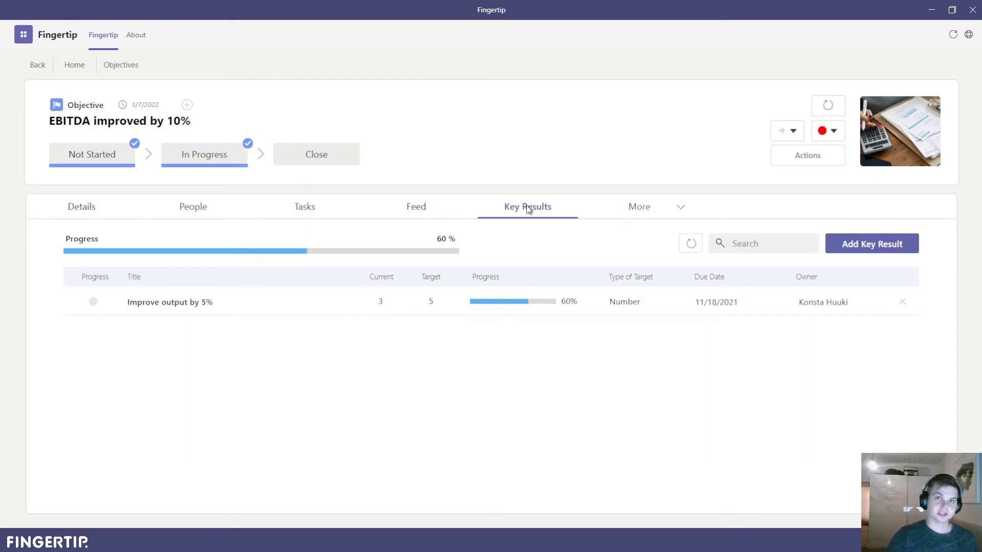
{"action": "left_click", "coordinate": [182, 307]}
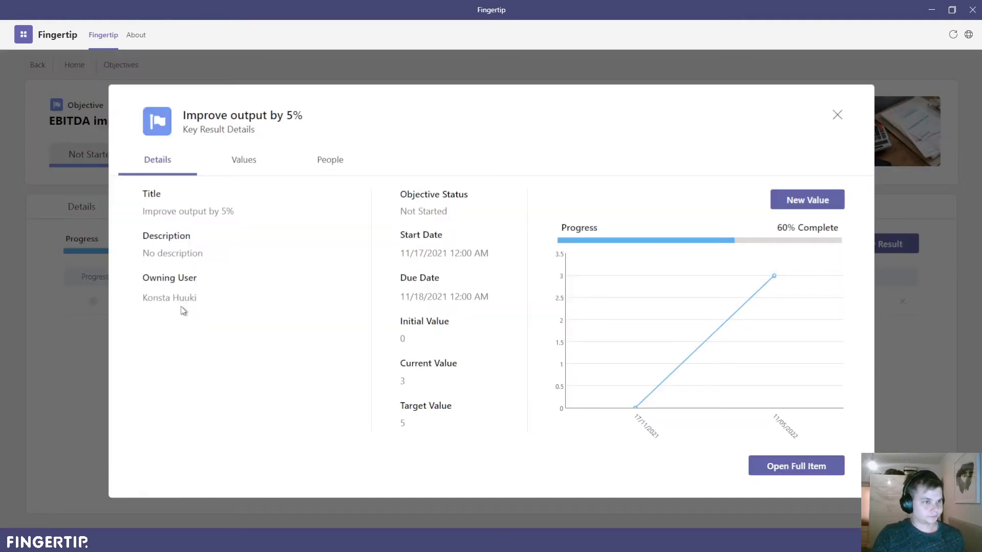
{"action": "left_click", "coordinate": [807, 201]}
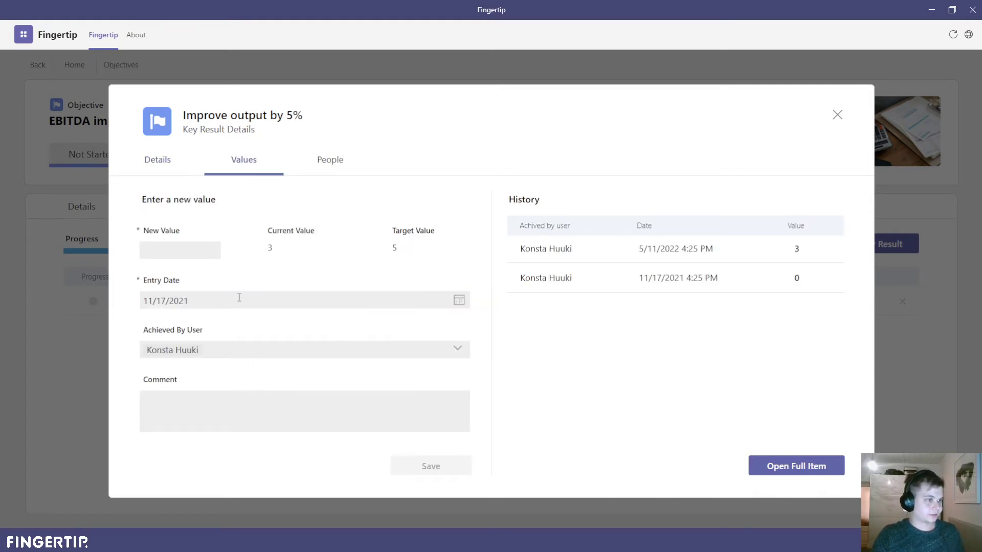
{"action": "left_click", "coordinate": [215, 246]}
{"action": "type", "text": "4"}
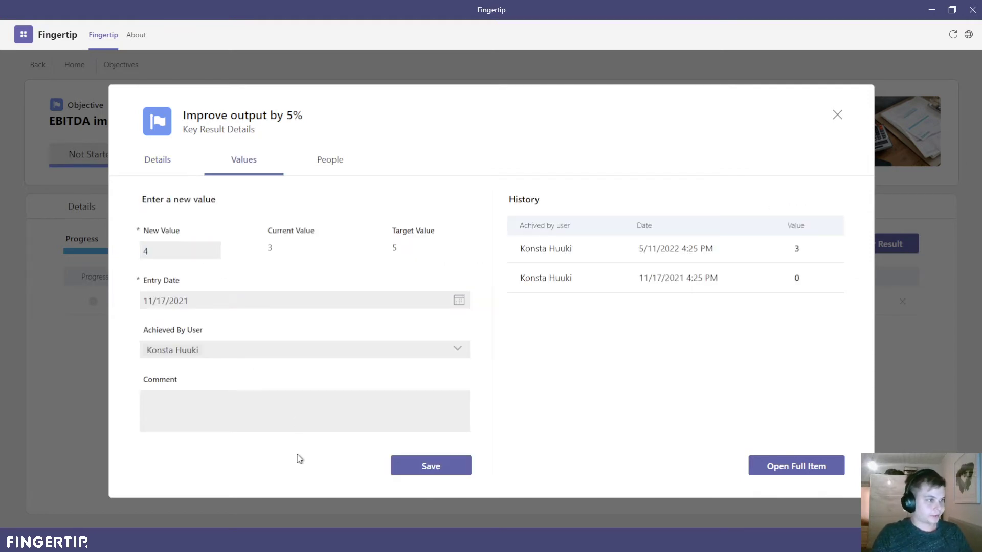
{"action": "left_click", "coordinate": [429, 468]}
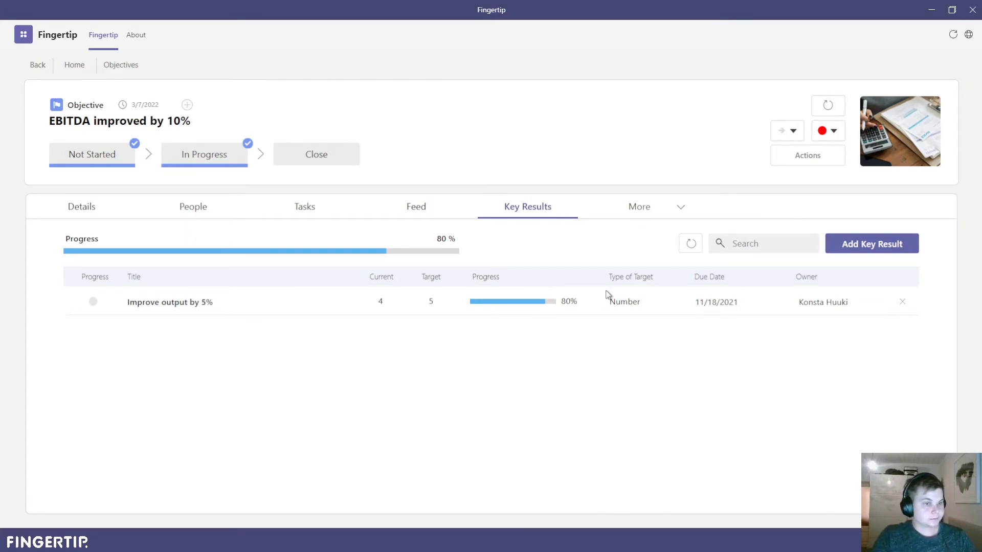
- Start a new key result titled "Improve average deal size by 20%" with initial value 0, target value 20 and current value 0
{"action": "left_click", "coordinate": [862, 244]}
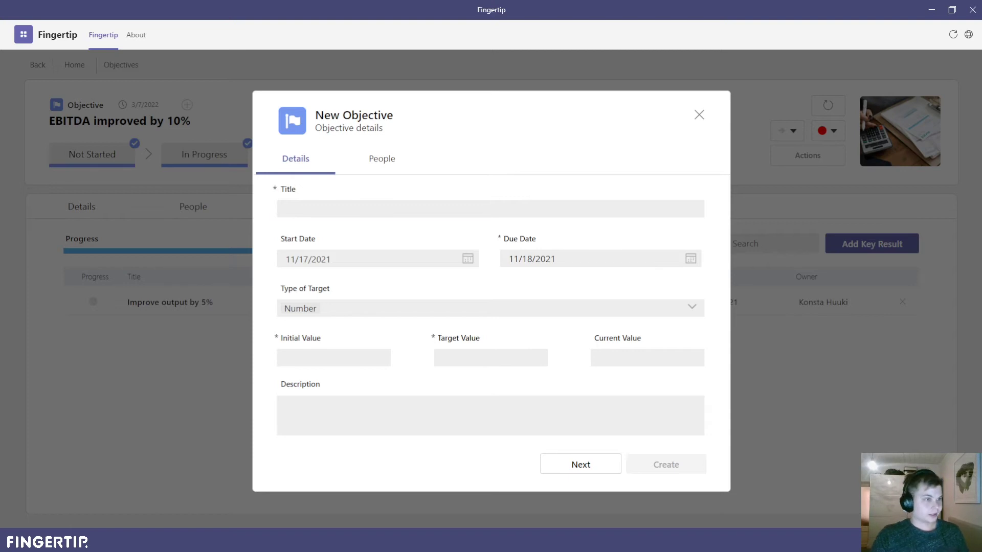
{"action": "left_click", "coordinate": [449, 209]}
{"action": "type", "text": "Improve average deal size by 20%"}
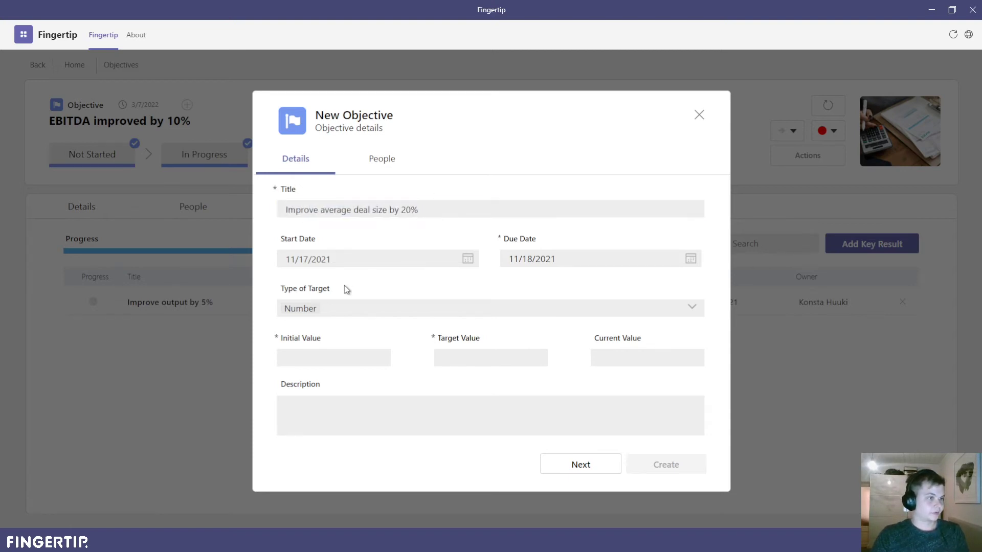
{"action": "left_click", "coordinate": [335, 352]}
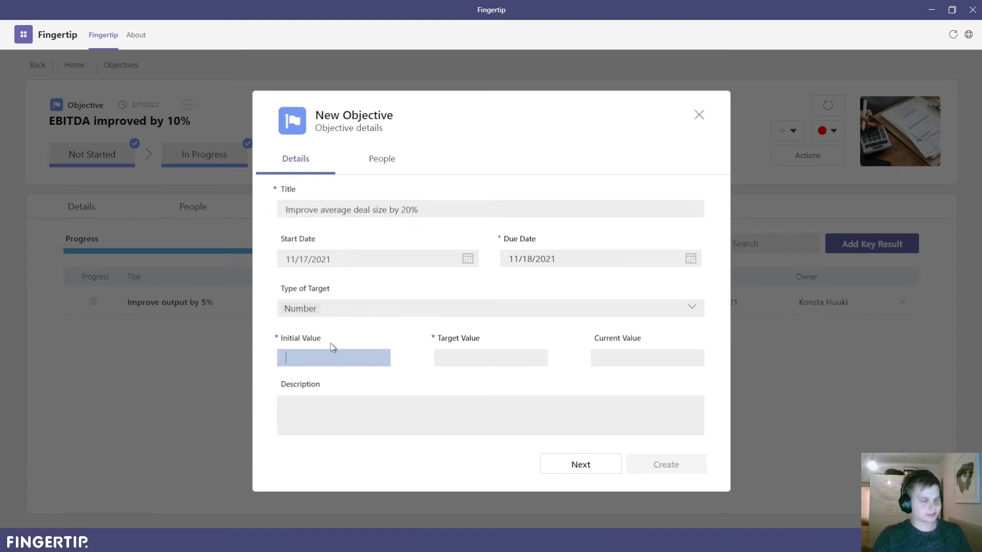
{"action": "left_click", "coordinate": [517, 357]}
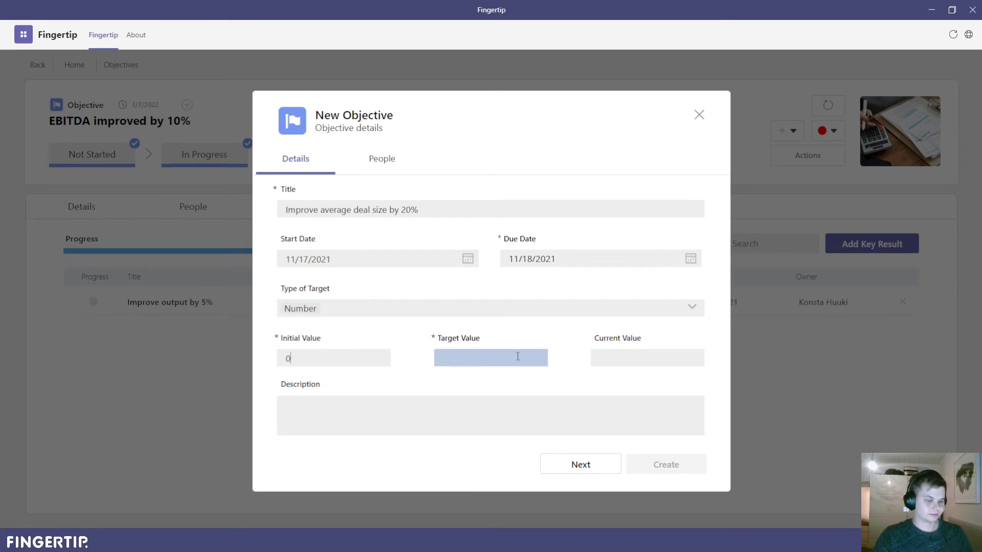
{"action": "type", "text": "20"}
{"action": "left_click", "coordinate": [647, 358]}
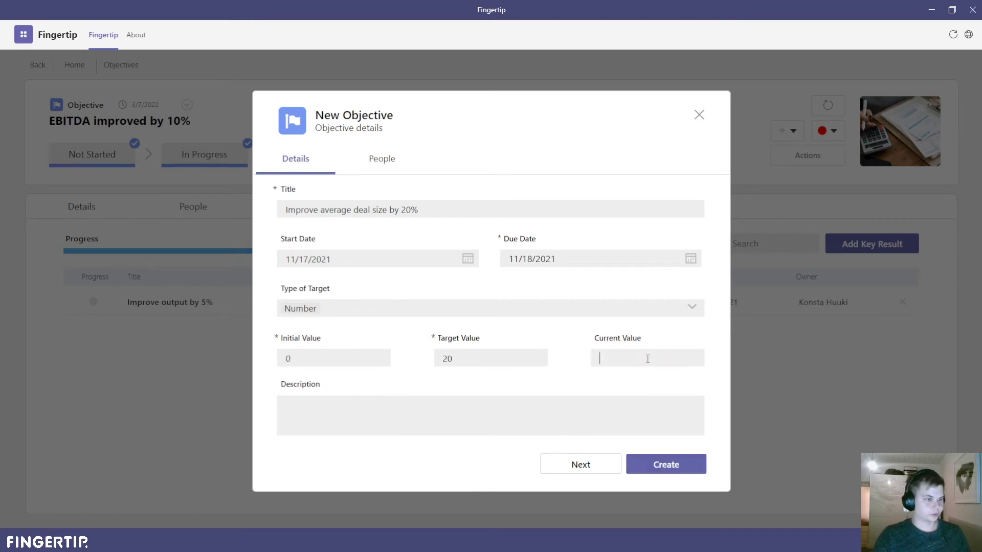
{"action": "type", "text": "0"}
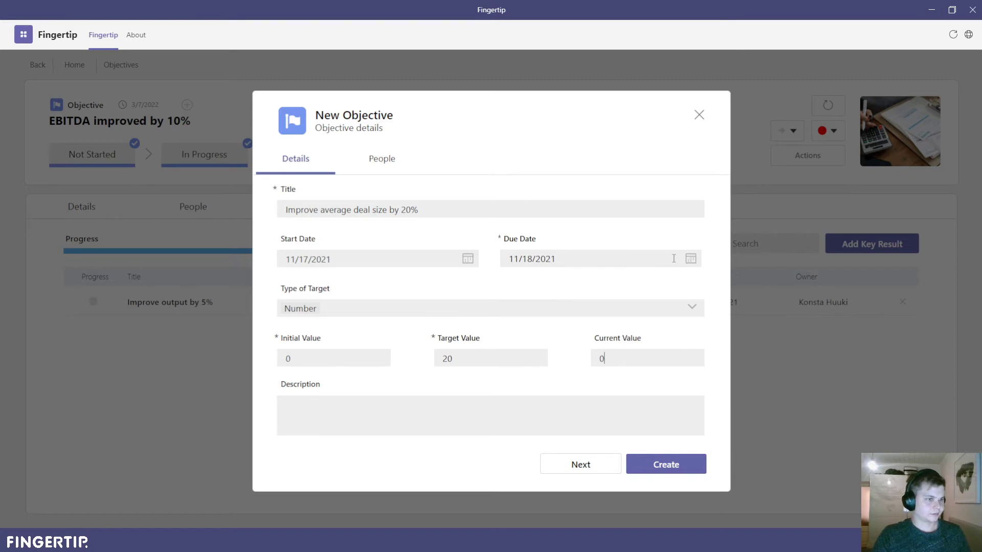
- Set the new key result's due date to March 7, 2022
{"action": "left_click", "coordinate": [691, 259]}
{"action": "left_click", "coordinate": [739, 299]}
{"action": "left_click", "coordinate": [739, 300]}
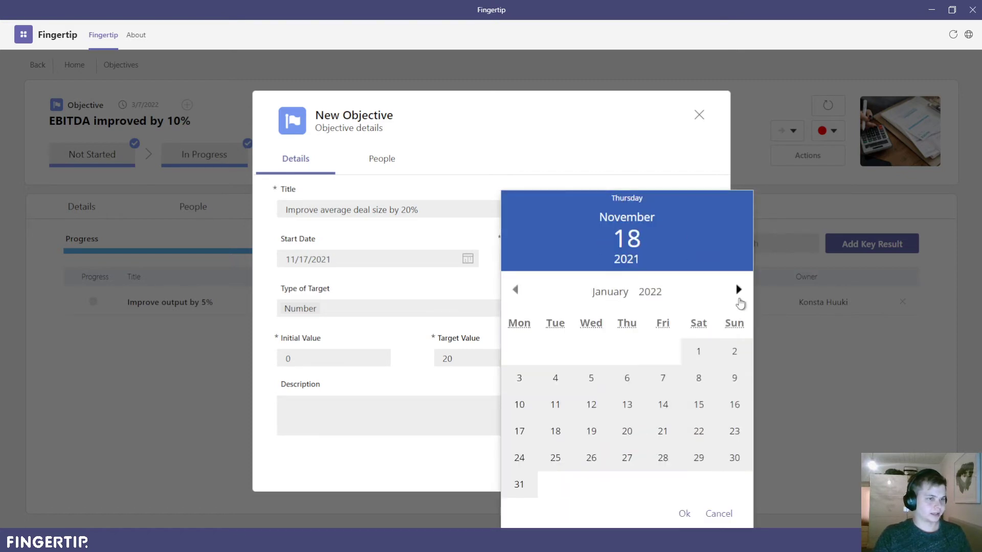
{"action": "left_click", "coordinate": [739, 290]}
{"action": "left_click", "coordinate": [739, 316]}
{"action": "left_click", "coordinate": [522, 406]}
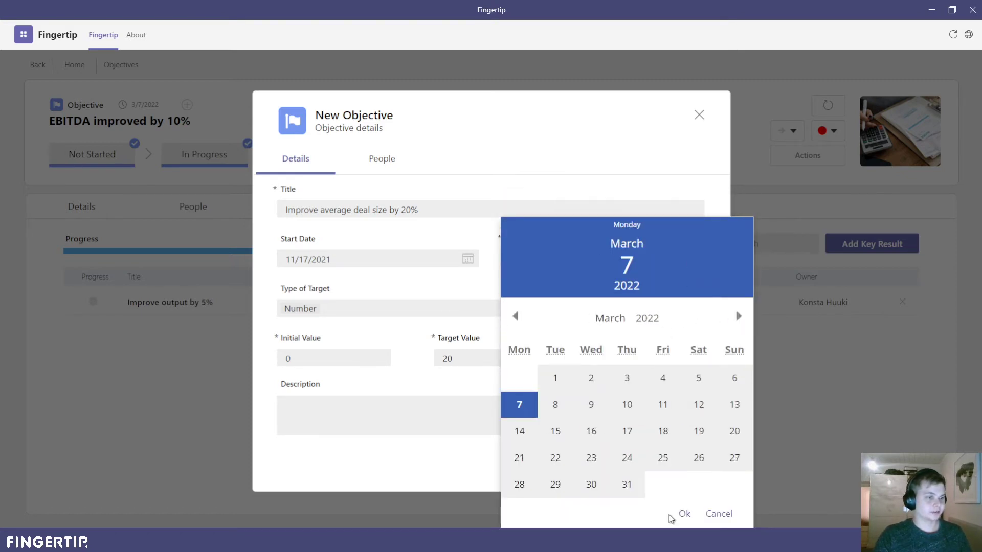
{"action": "left_click", "coordinate": [684, 514]}
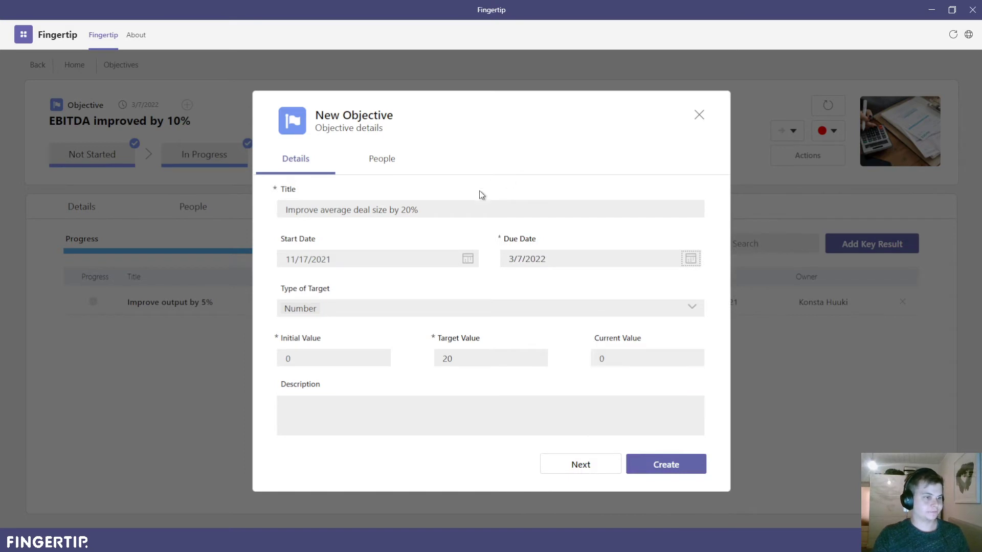
- Assign a group of people as responsible for the new key result and create it
{"action": "left_click", "coordinate": [376, 159]}
{"action": "left_click", "coordinate": [363, 252]}
{"action": "type", "text": "a"}
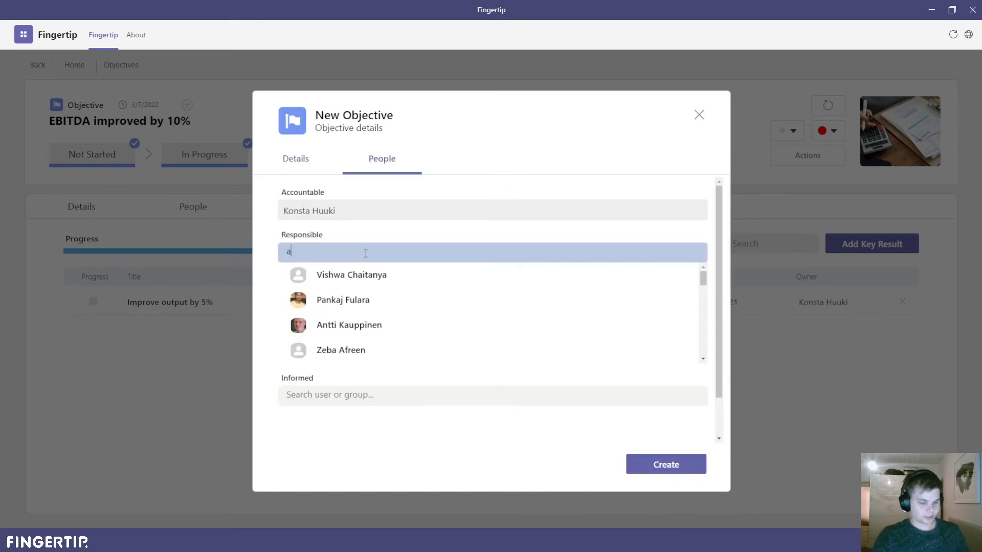
{"action": "type", "text": "ch"}
{"action": "left_click", "coordinate": [340, 274]}
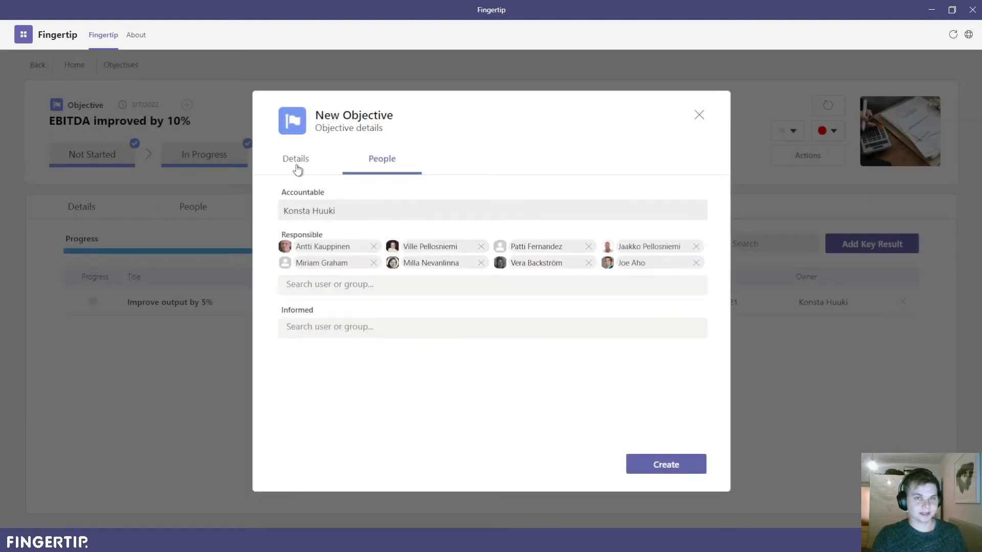
{"action": "left_click", "coordinate": [298, 166]}
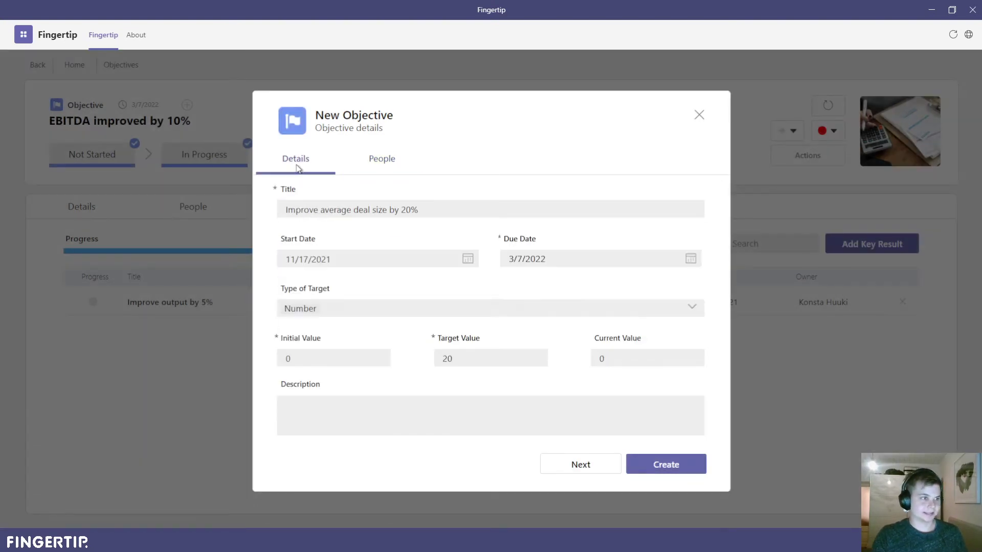
{"action": "left_click", "coordinate": [663, 471]}
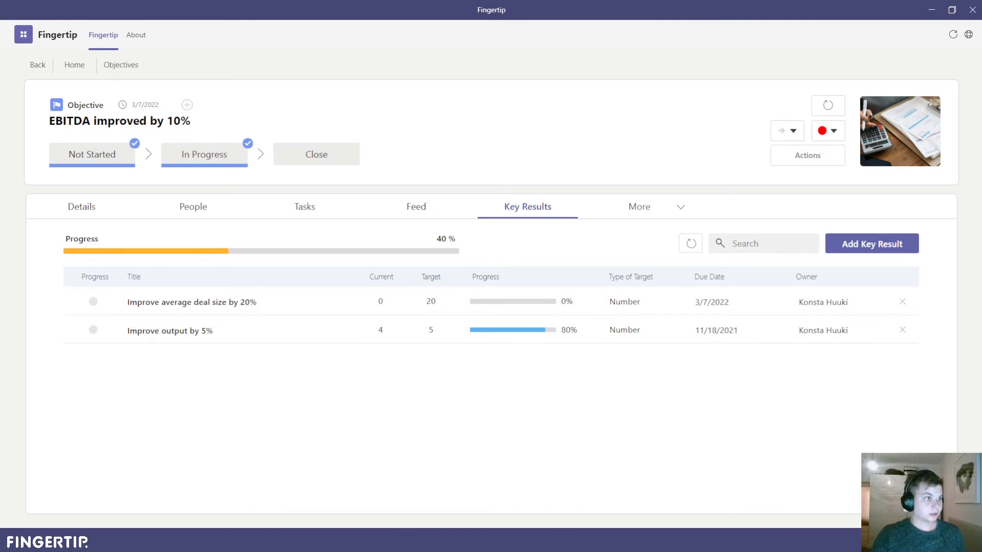
- Add a task to the objective with the subject "Set up a more optimized shift work schedule", due November 30, 2021, and save it
{"action": "left_click", "coordinate": [292, 213]}
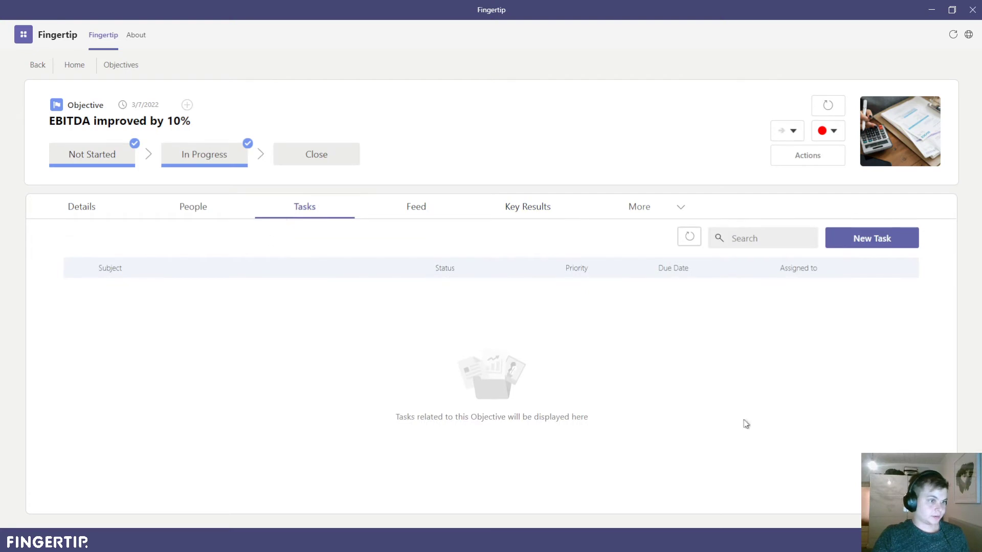
{"action": "left_click", "coordinate": [850, 239]}
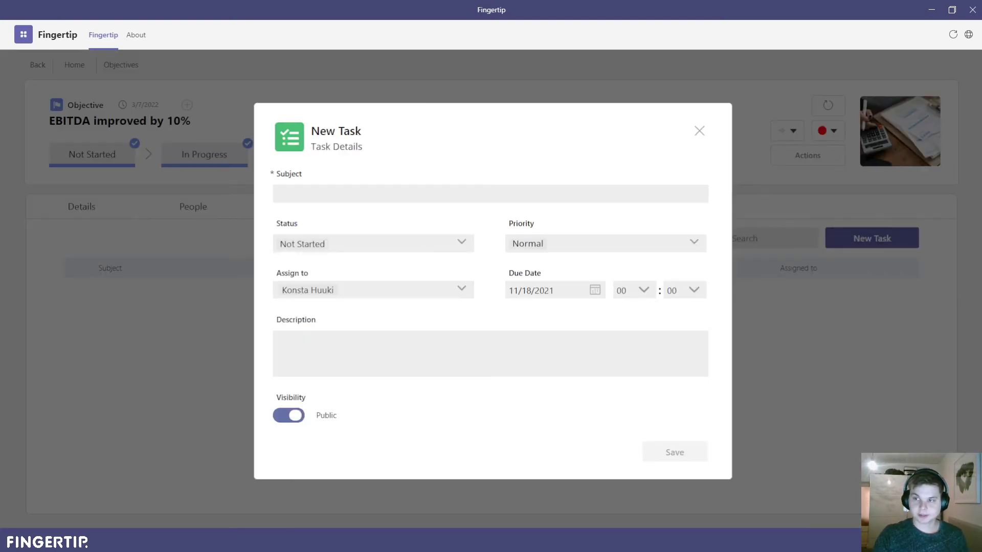
{"action": "left_click", "coordinate": [358, 194]}
{"action": "type", "text": "Set up a more optimized shift work schedule"}
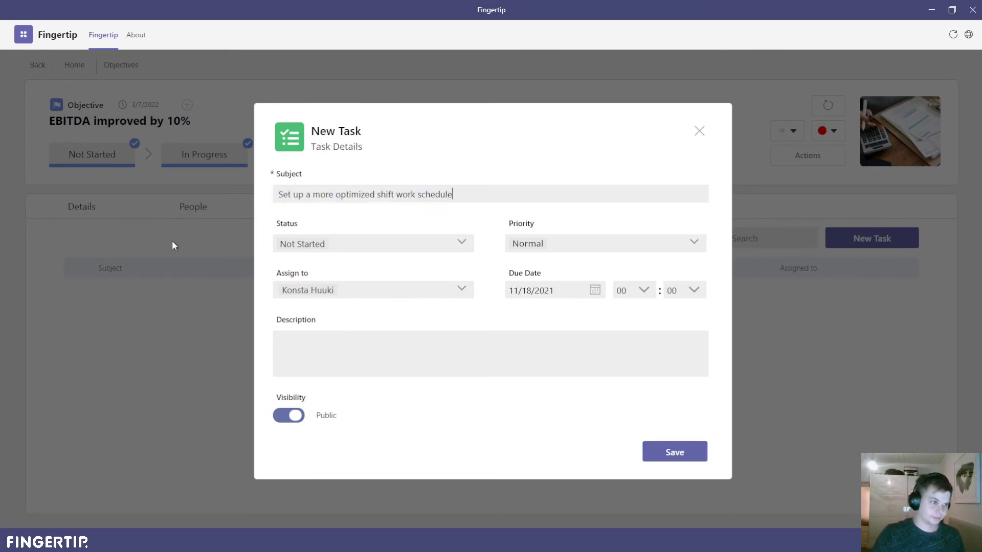
{"action": "left_click", "coordinate": [595, 291]}
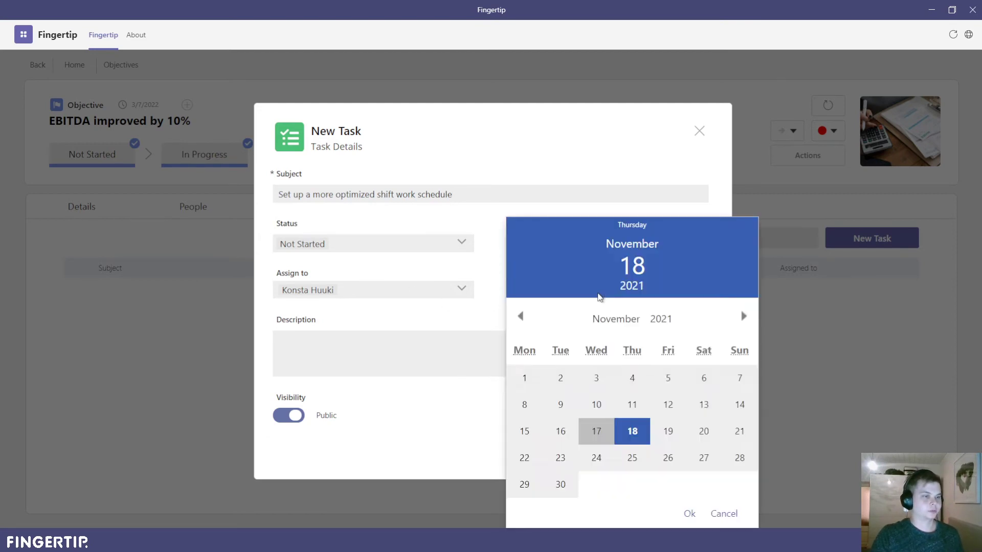
{"action": "left_click", "coordinate": [568, 486]}
{"action": "left_click", "coordinate": [689, 514]}
{"action": "left_click", "coordinate": [682, 454]}
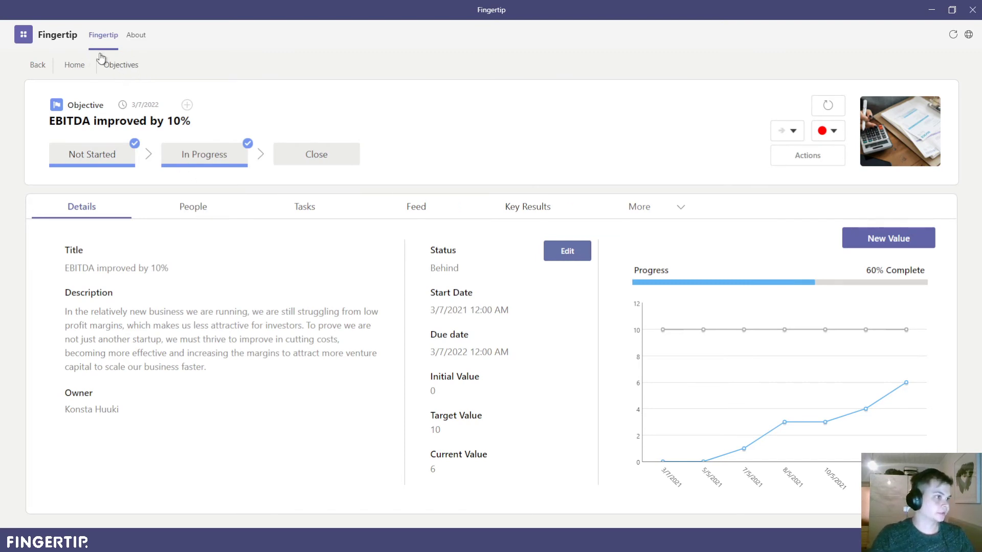
- Return to the list of all objectives and look through their progress, status and due dates
{"action": "left_click", "coordinate": [121, 66]}
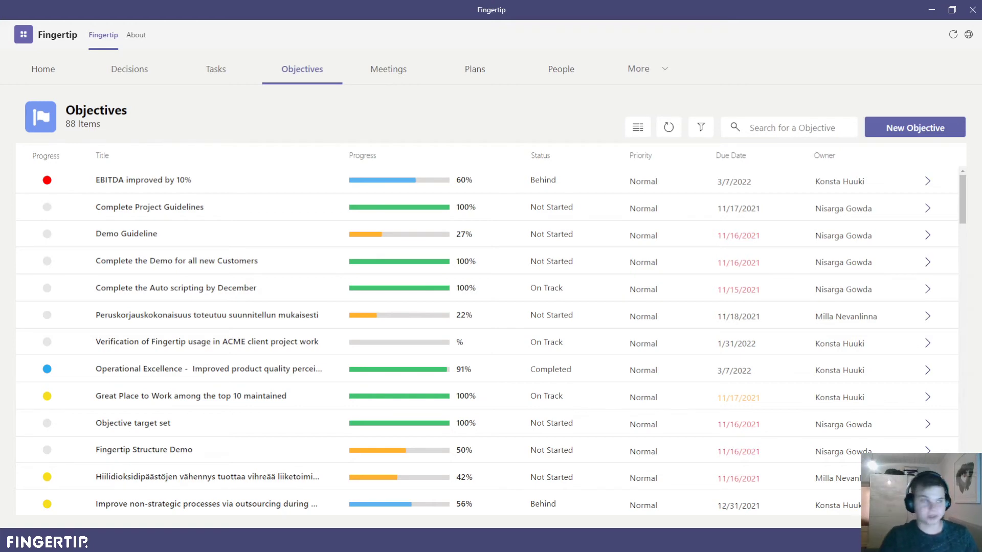
{"action": "scroll", "coordinate": [486, 343], "scroll_direction": "down", "scroll_amount": 5}
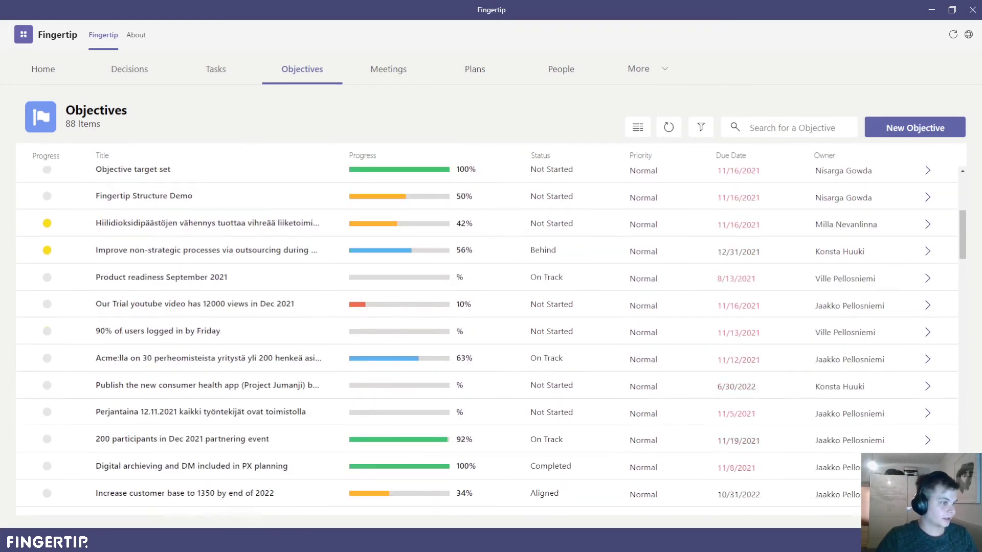
{"action": "scroll", "coordinate": [486, 338], "scroll_direction": "down", "scroll_amount": 15}
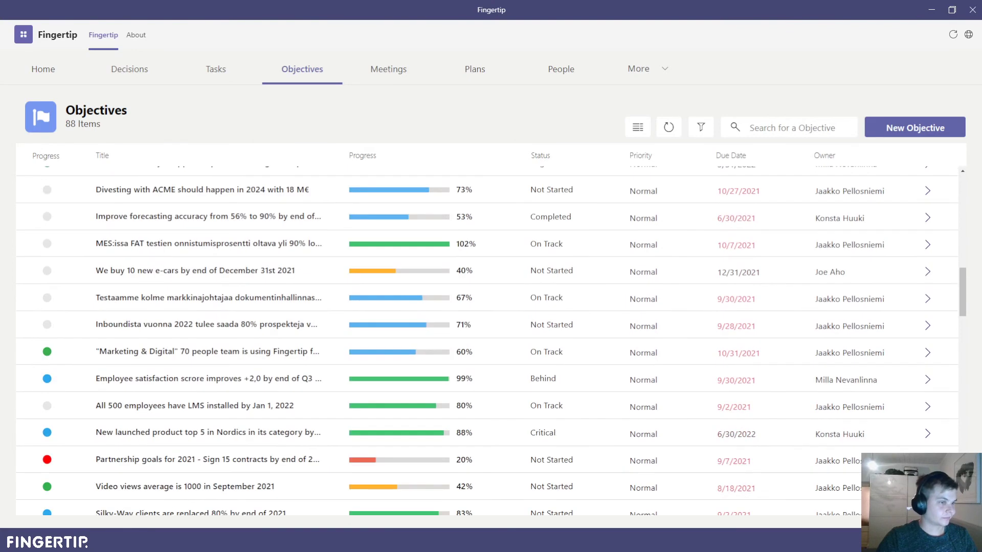
{"action": "scroll", "coordinate": [488, 338], "scroll_direction": "up", "scroll_amount": 20}
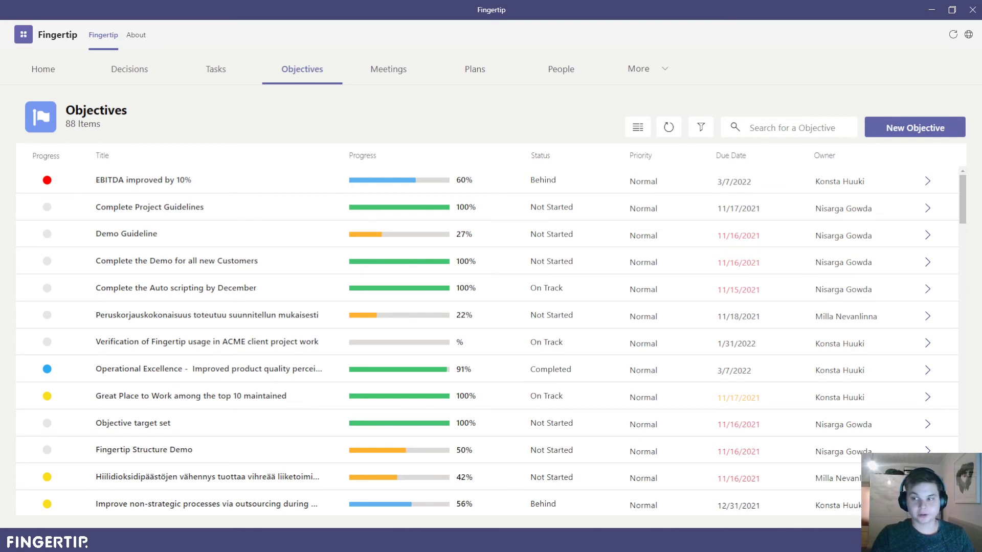
- Start an objective titled "Become Europe's leading firefighter garment manufacturer in 2024" with a description of the market-leader ambition, proprietary patents and competitive edge
{"action": "left_click", "coordinate": [925, 131]}
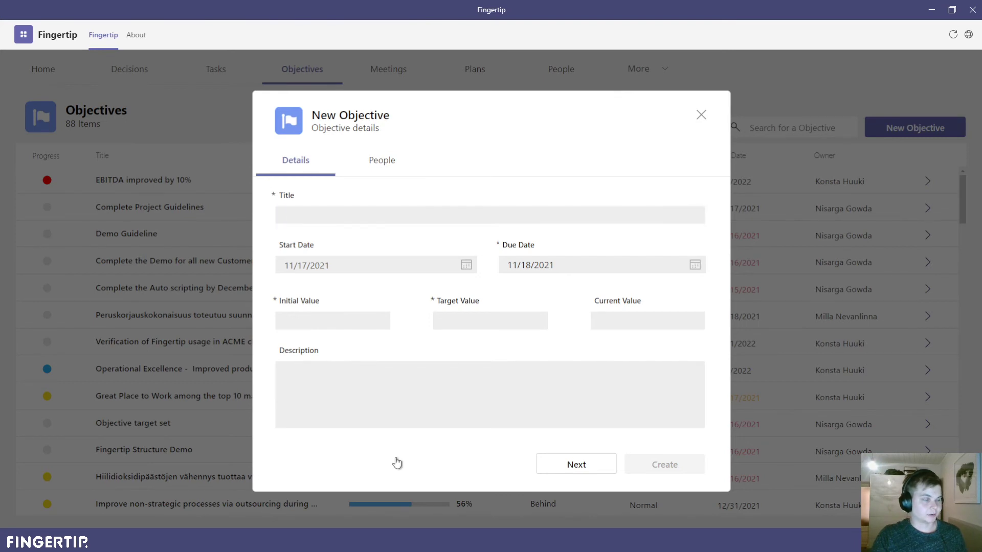
{"action": "type", "text": "Become Europe's leading firefighter garment manufacturer in 2024"}
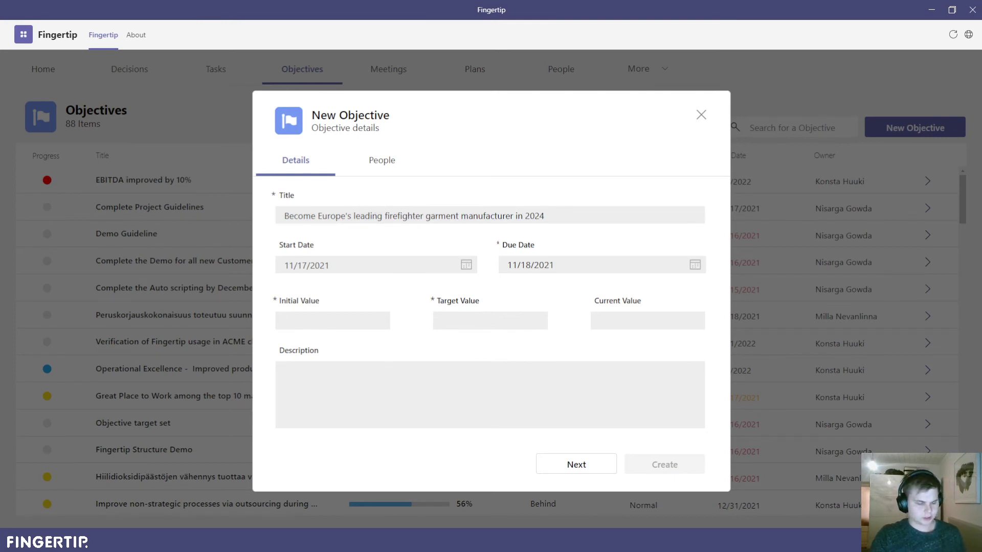
{"action": "left_click", "coordinate": [284, 374]}
{"action": "type", "text": "We want to establish ourselves as the market leader for producing and providing garments for professional firefighters all over Europe. With our proprietary patents, we can create more comfortable and safer clothing with similar manufacturing costs to our competition, giving us a clear edge."}
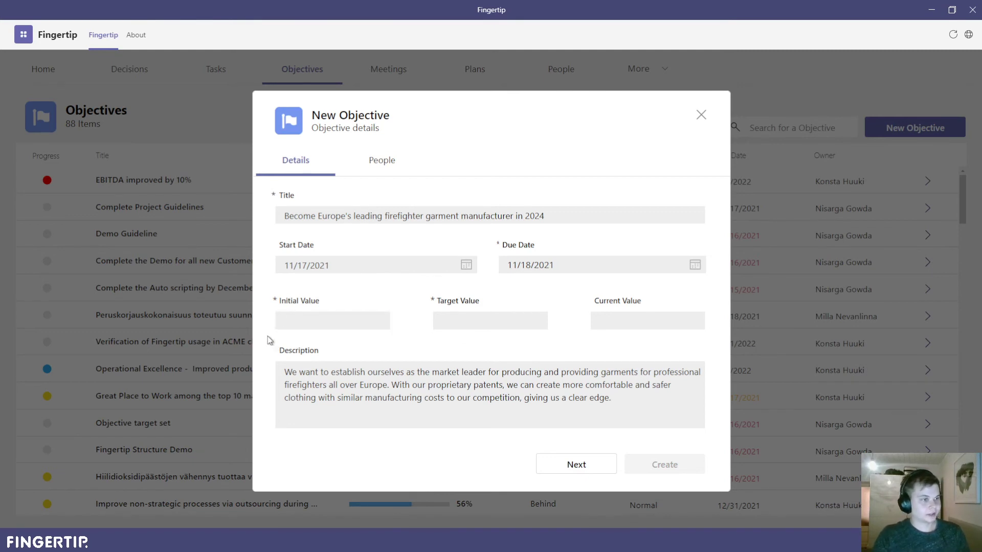
- Set the new objective's initial value to 0 and its target value to 1
{"action": "left_click", "coordinate": [301, 321]}
{"action": "type", "text": "0"}
{"action": "left_click", "coordinate": [510, 324]}
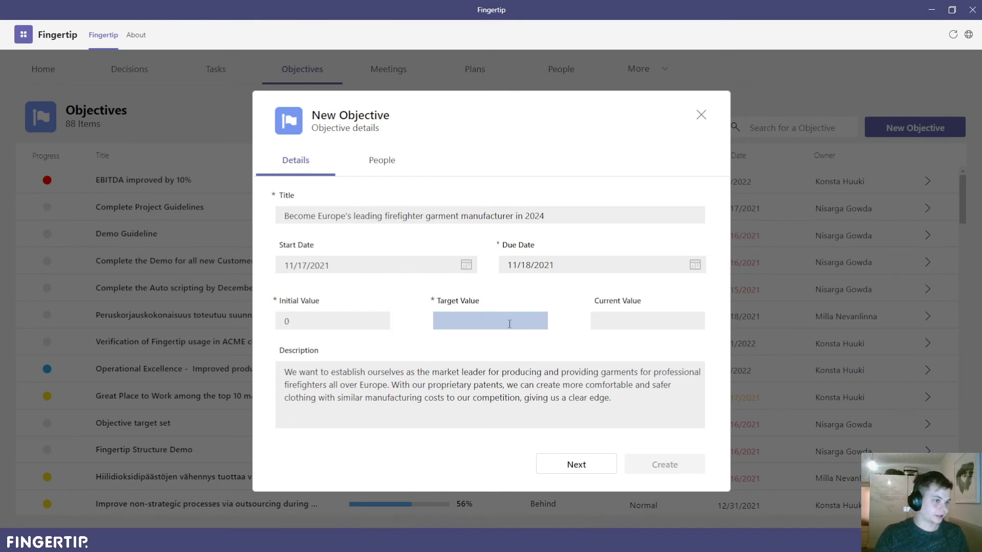
{"action": "type", "text": "1"}
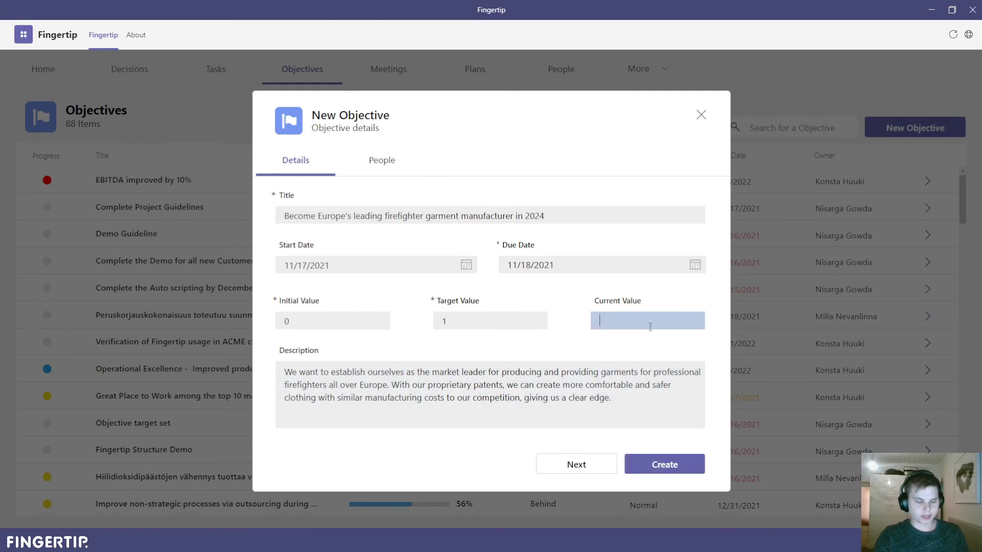
- Set the new objective's due date to December 31, 2024
{"action": "left_click", "coordinate": [694, 265]}
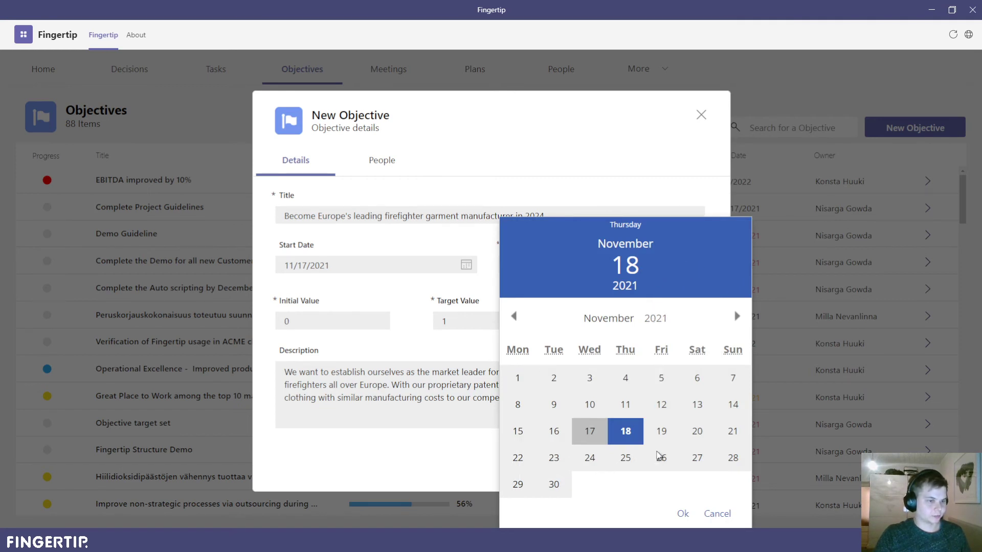
{"action": "scroll", "coordinate": [627, 322], "scroll_direction": "down", "scroll_amount": 3}
{"action": "scroll", "coordinate": [622, 431], "scroll_direction": "down", "scroll_amount": 1}
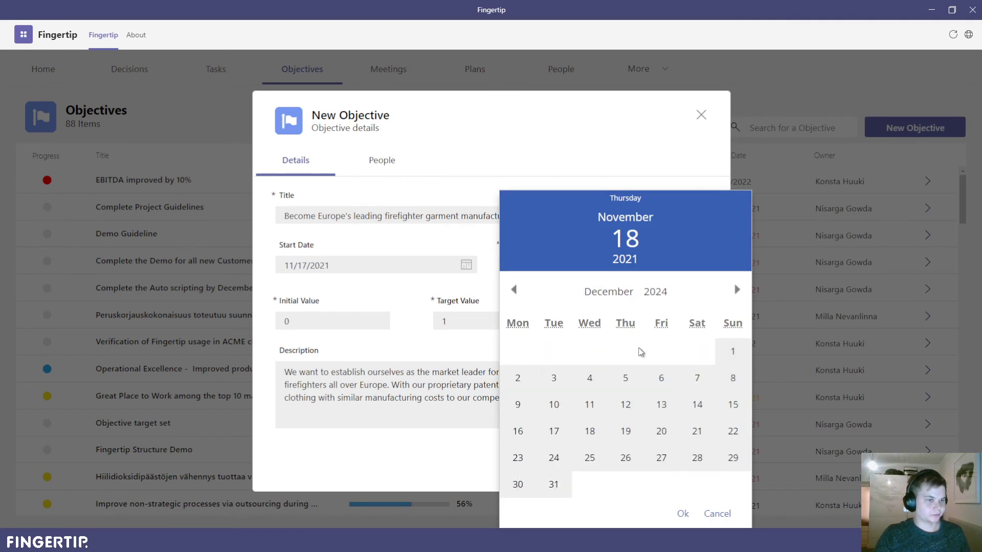
{"action": "left_click", "coordinate": [553, 485]}
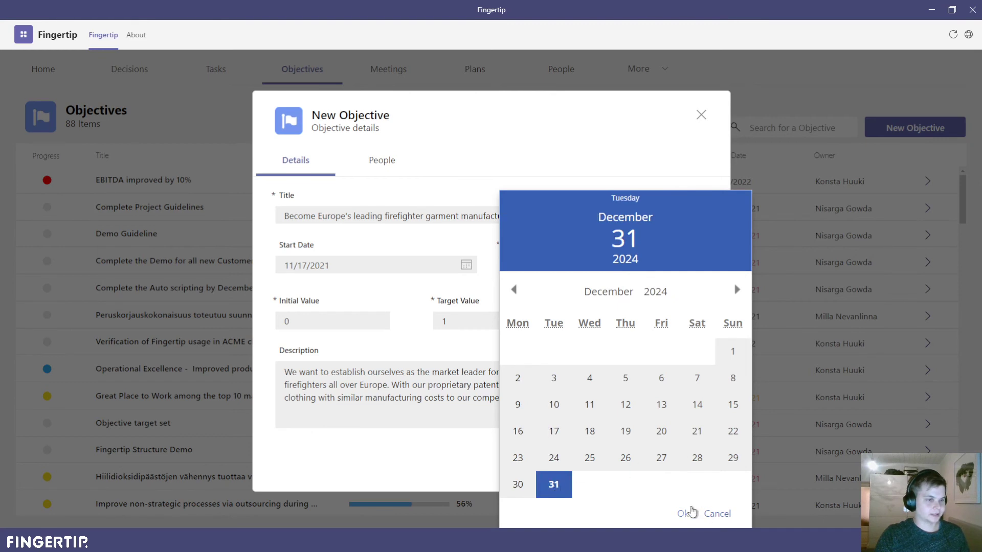
{"action": "left_click", "coordinate": [685, 513]}
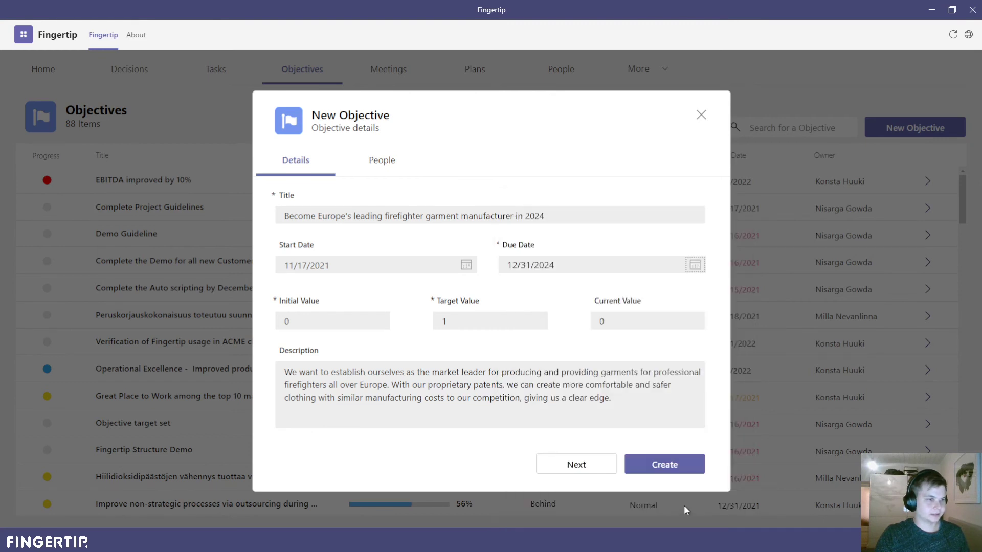
- Add the Achilles group as responsible for the new objective and create the objective
{"action": "left_click", "coordinate": [384, 172]}
{"action": "left_click", "coordinate": [353, 261]}
{"action": "type", "text": "ac"}
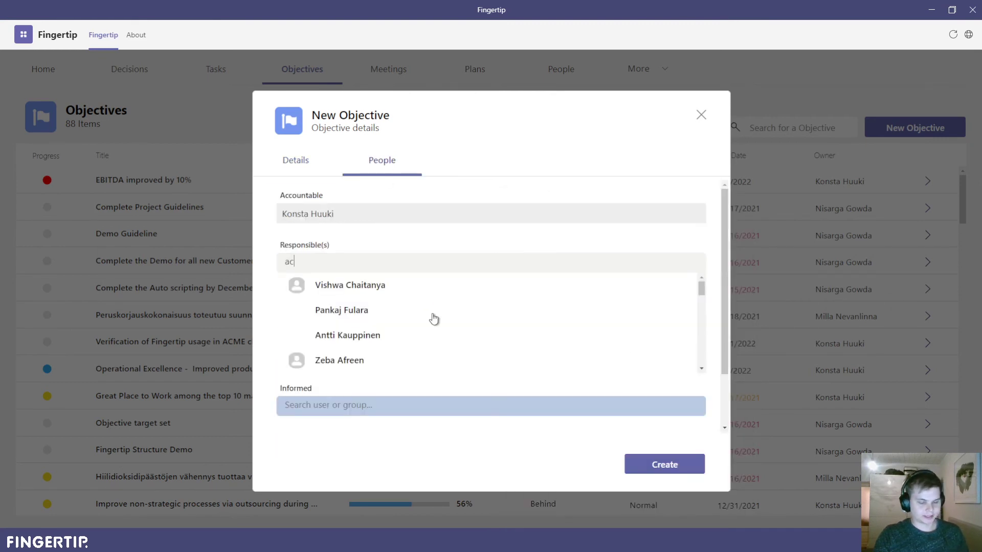
{"action": "type", "text": "hill"}
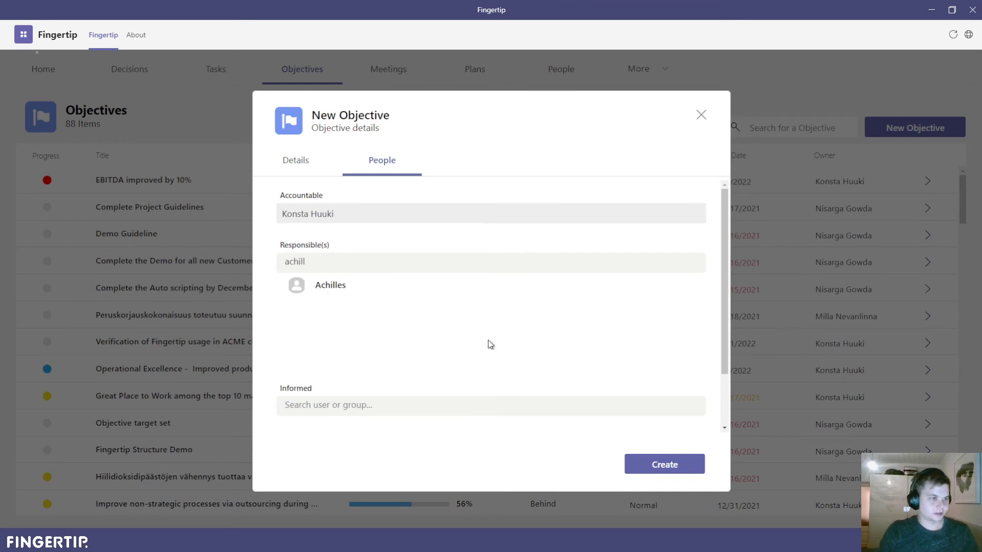
{"action": "key", "text": "Return"}
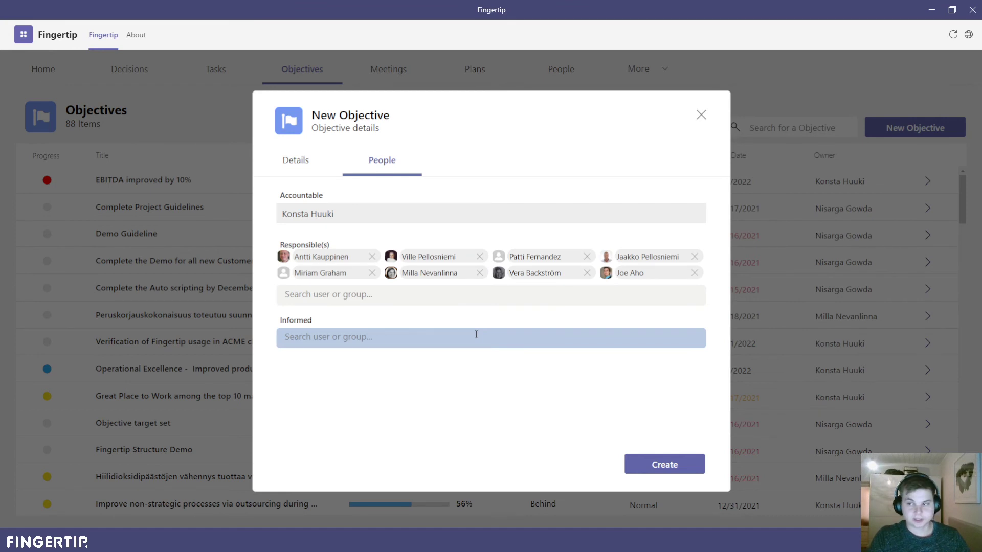
{"action": "left_click", "coordinate": [698, 462]}
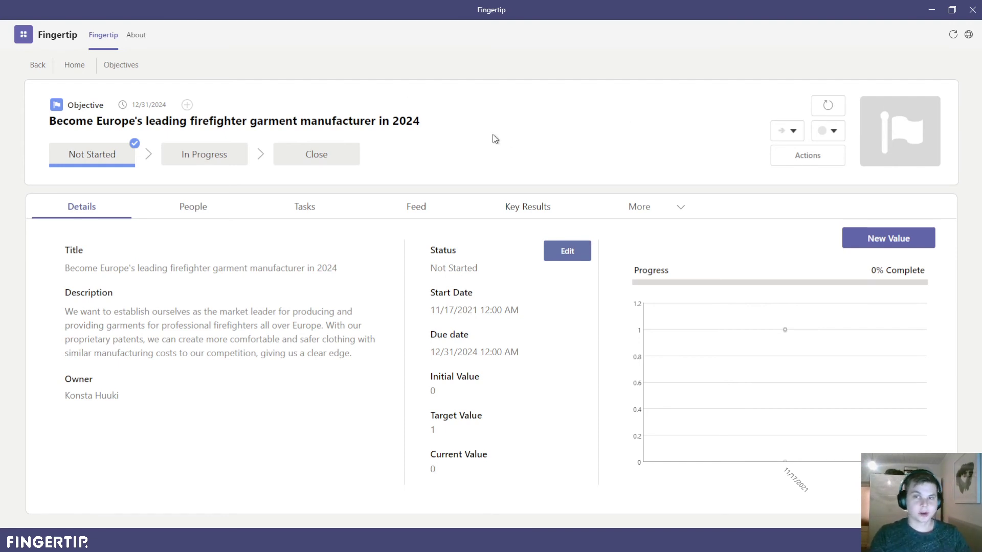
- Start a key result for the objective titled "Become market leader in 5 European countries in 2022"
{"action": "left_click", "coordinate": [537, 208]}
{"action": "left_click", "coordinate": [889, 243]}
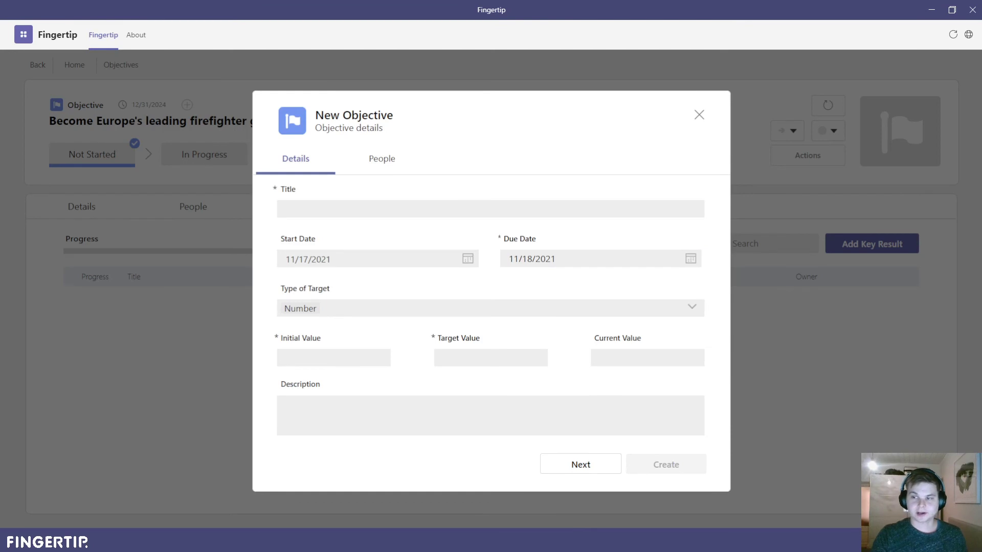
{"action": "left_click", "coordinate": [424, 209]}
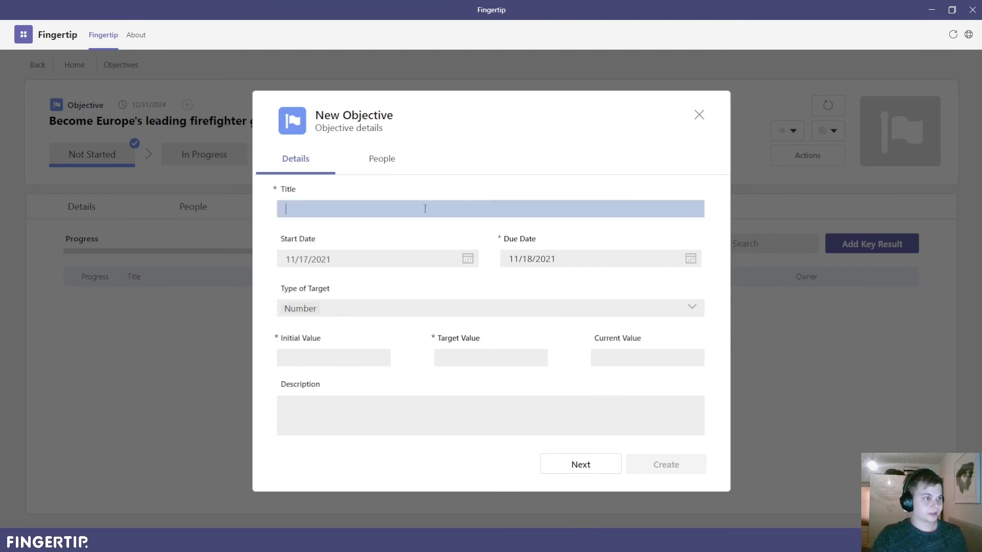
{"action": "type", "text": "Become market leader in 5 European countries in 2022"}
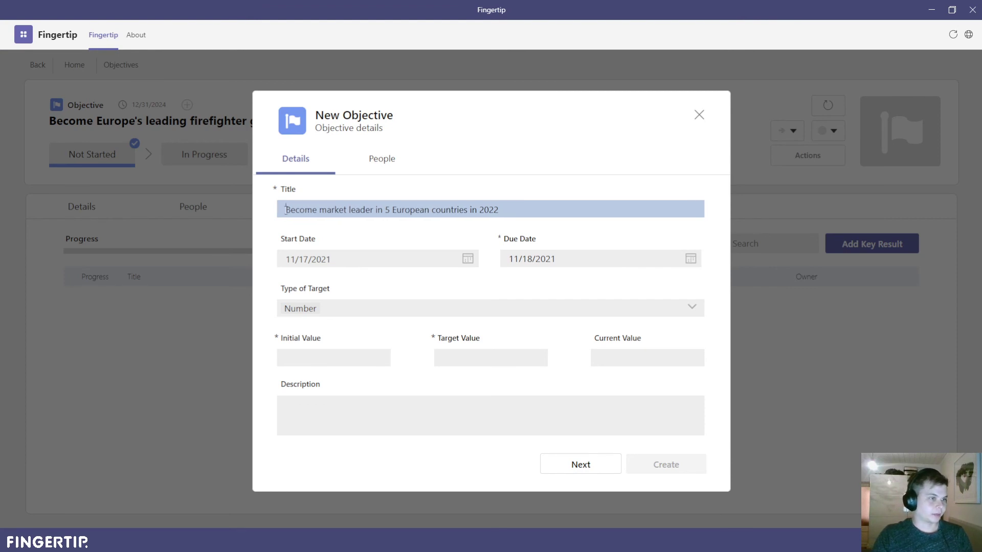
- Set the key result's initial value to 0, target value to 5 and current value to 0
{"action": "left_click", "coordinate": [341, 357]}
{"action": "type", "text": "0"}
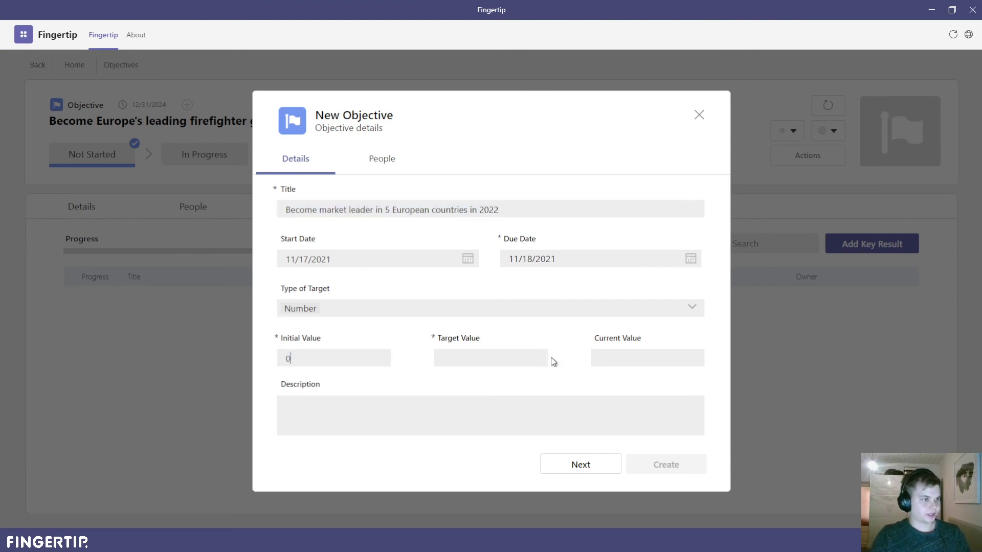
{"action": "left_click", "coordinate": [519, 353]}
{"action": "type", "text": "5"}
{"action": "left_click", "coordinate": [638, 355]}
{"action": "type", "text": "0"}
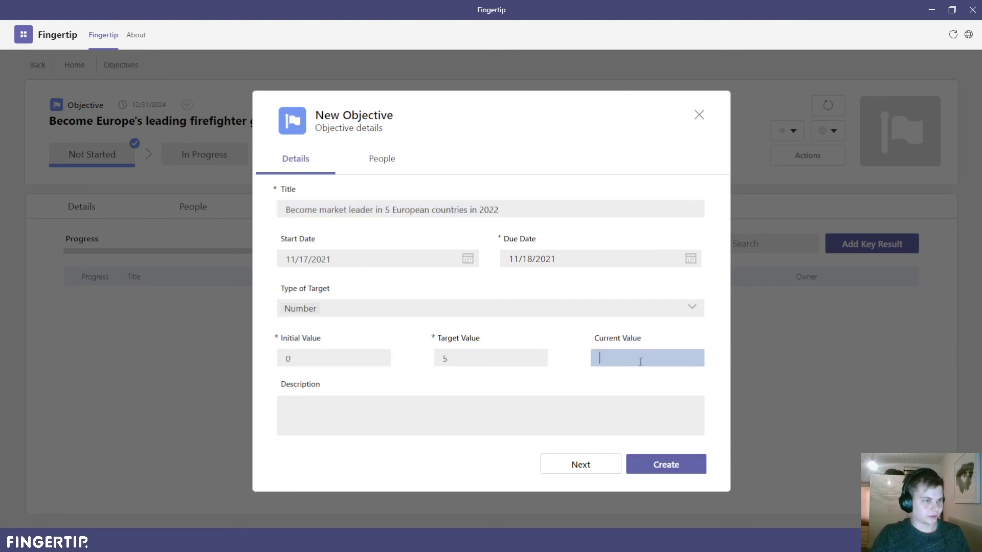
- Set the market leader key result's due date to December 31, 2022, and create it
{"action": "left_click", "coordinate": [691, 260]}
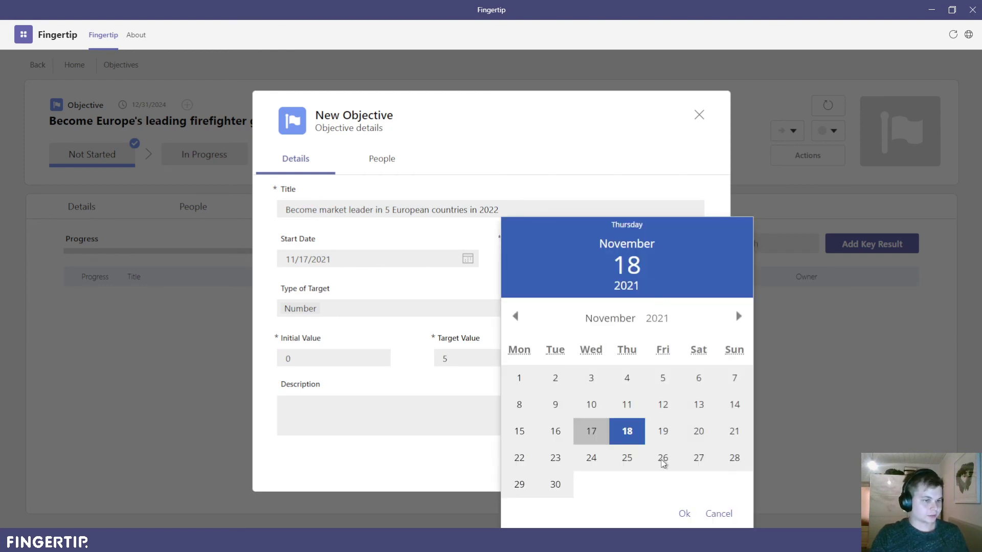
{"action": "scroll", "coordinate": [654, 444], "scroll_direction": "down", "scroll_amount": 2}
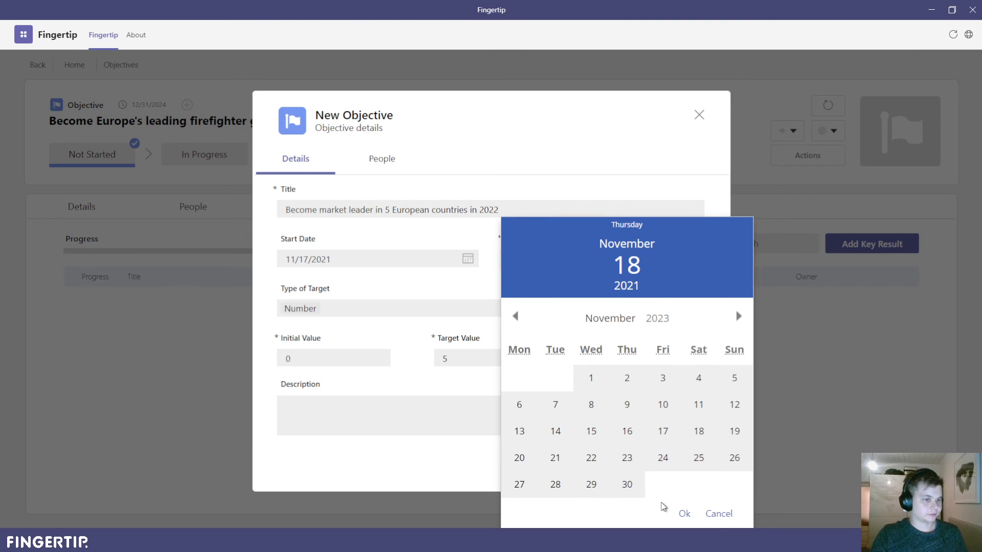
{"action": "scroll", "coordinate": [655, 318], "scroll_direction": "up", "scroll_amount": 1}
{"action": "scroll", "coordinate": [611, 318], "scroll_direction": "down", "scroll_amount": 1}
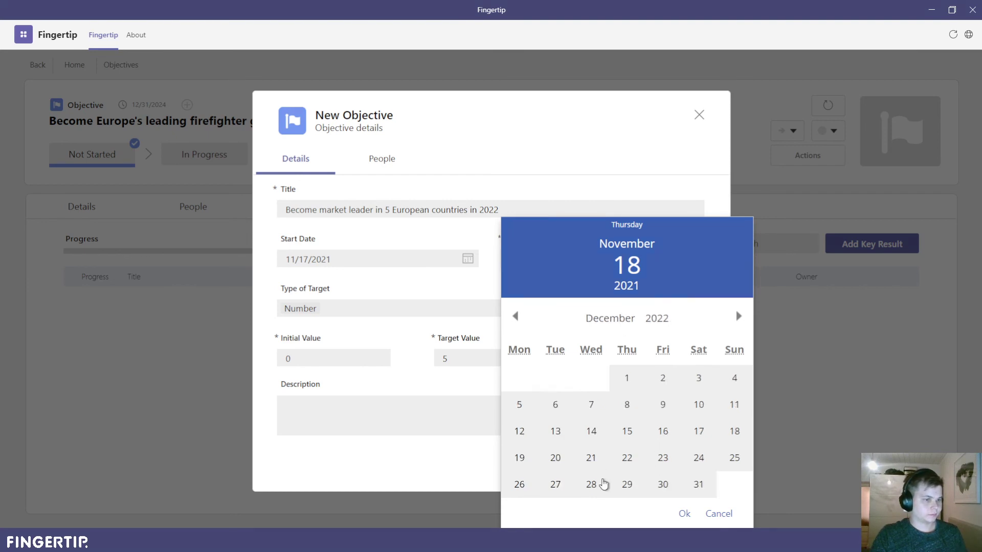
{"action": "double_click", "coordinate": [699, 485]}
{"action": "left_click", "coordinate": [661, 463]}
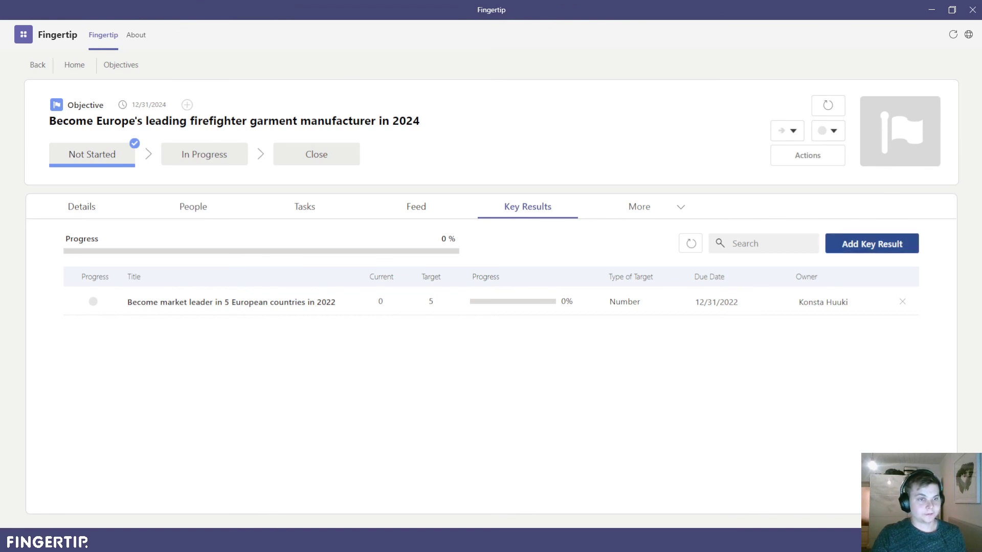
- Start another key result titled "Sell 30m€ worth of firefighter garments in 2022" with initial value 0, target value 30000000 and current value 0
{"action": "left_click", "coordinate": [868, 248]}
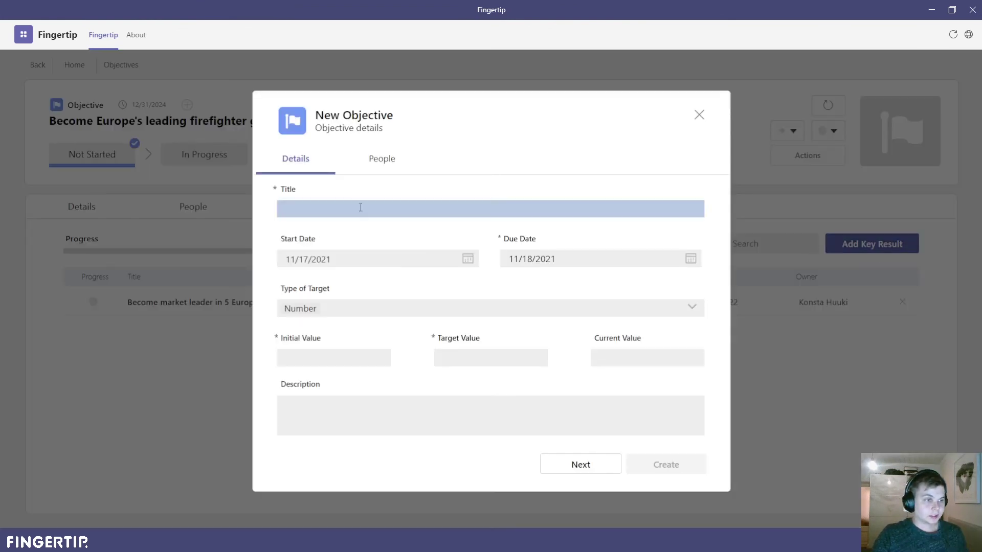
{"action": "type", "text": "Sell 30m€ worth of firefighter garments in 2022"}
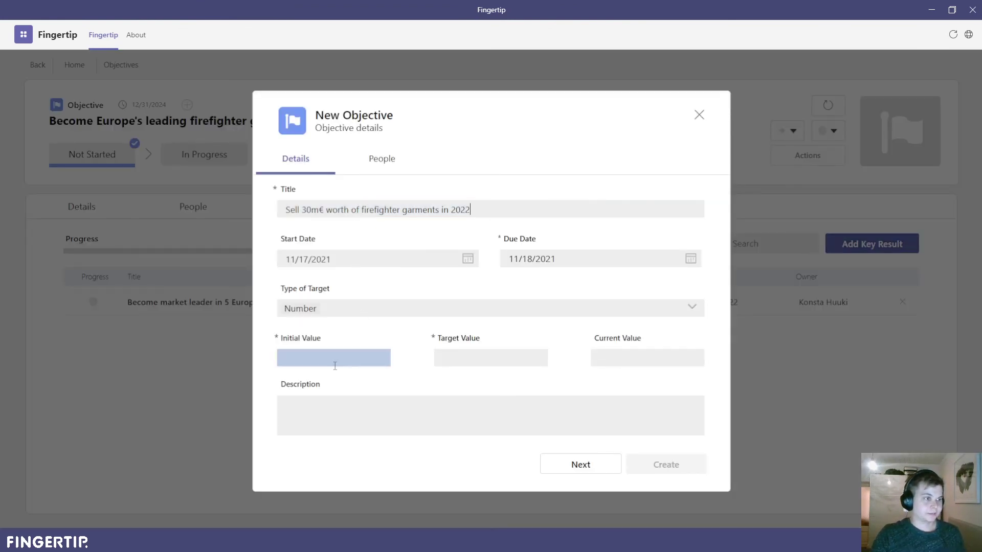
{"action": "type", "text": "0"}
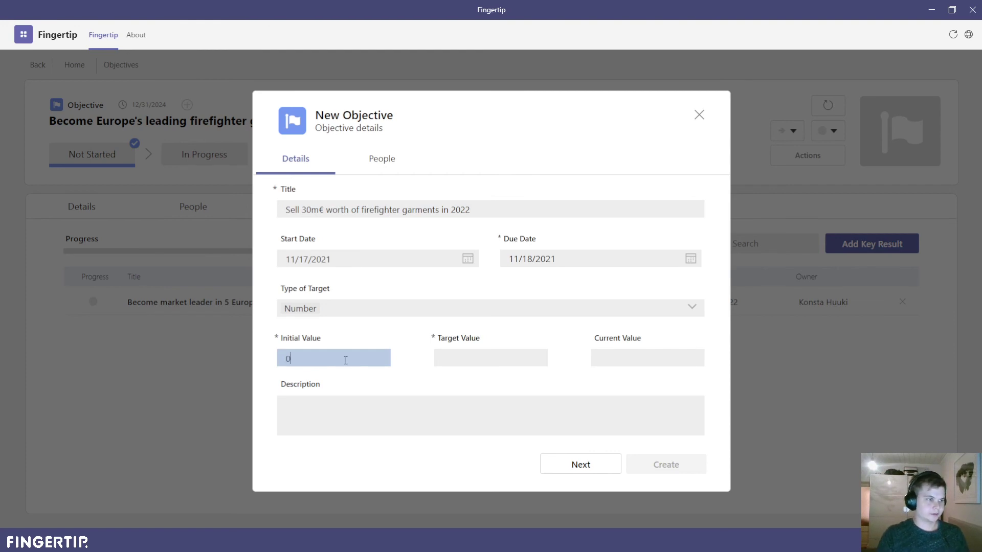
{"action": "type", "text": "30"}
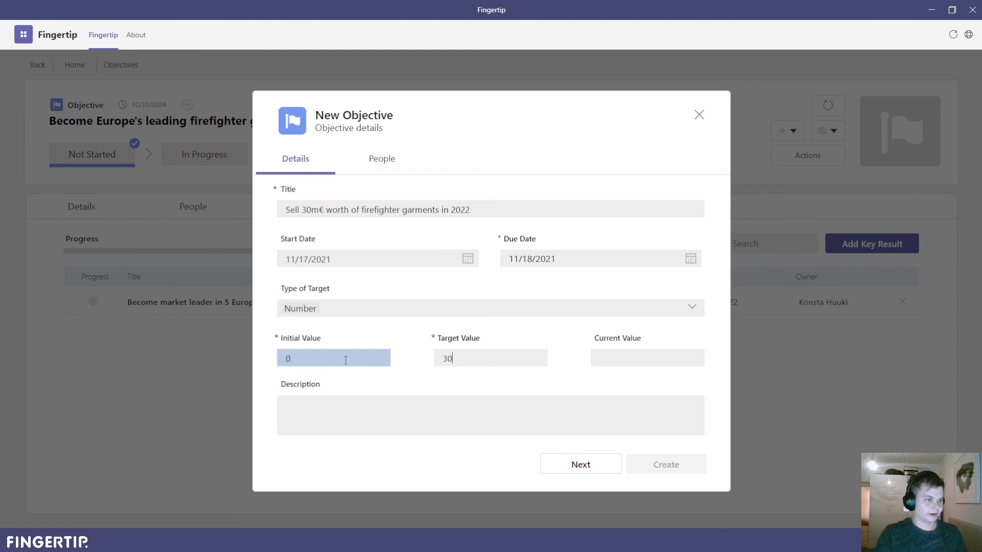
{"action": "type", "text": "000000"}
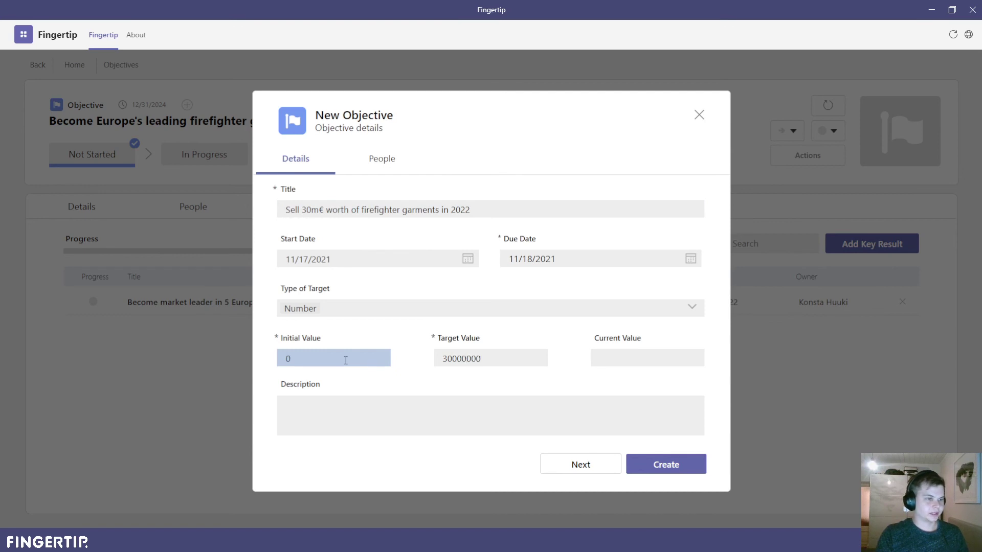
{"action": "key", "text": "Tab"}
{"action": "type", "text": "0"}
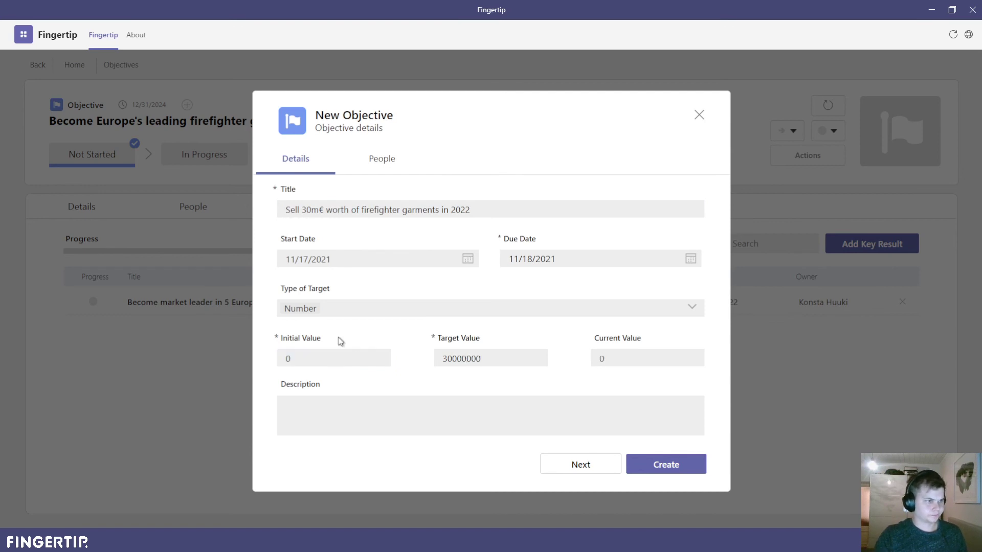
- Set the sales key result's start date to January 1, 2022
{"action": "left_click", "coordinate": [665, 259]}
{"action": "scroll", "coordinate": [468, 338], "scroll_direction": "down", "scroll_amount": 2}
{"action": "left_click", "coordinate": [472, 353]}
{"action": "left_click", "coordinate": [655, 259]}
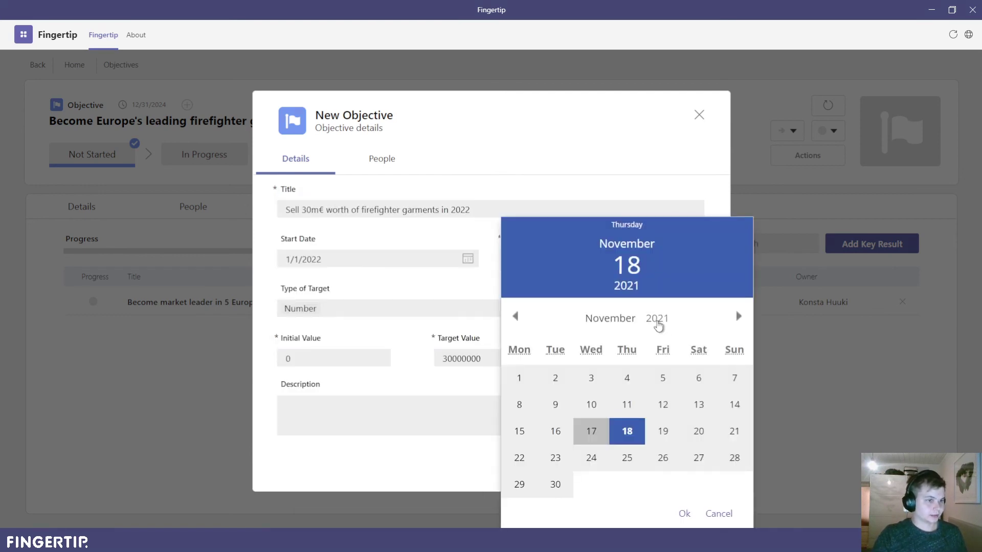
{"action": "scroll", "coordinate": [660, 424], "scroll_direction": "down", "scroll_amount": 12}
{"action": "left_click", "coordinate": [611, 319]}
{"action": "left_click", "coordinate": [624, 431]}
{"action": "left_click", "coordinate": [650, 467]}
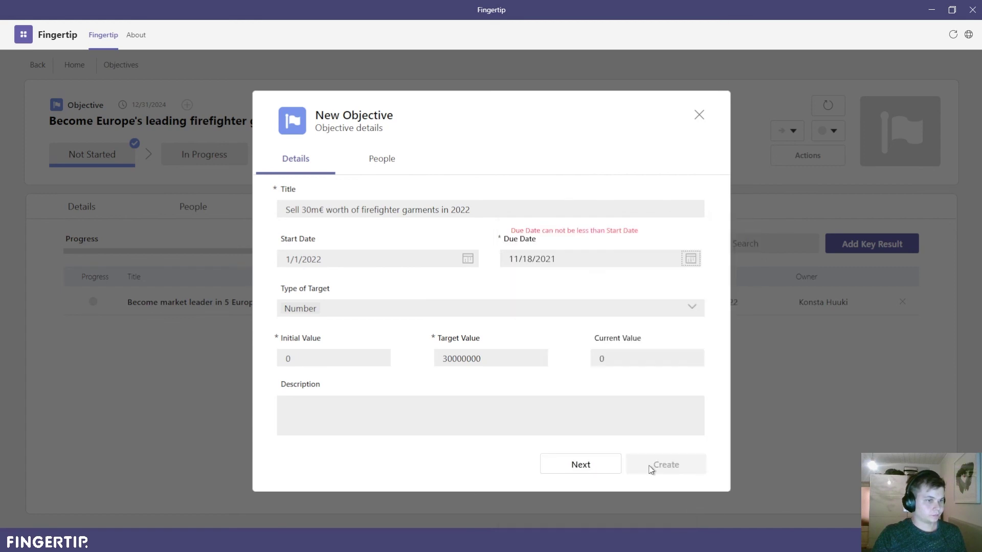
- Set the sales key result's due date to December 31, 2022, and create it with the prefilled responsible people
{"action": "left_click", "coordinate": [683, 262]}
{"action": "left_click", "coordinate": [610, 326]}
{"action": "left_click", "coordinate": [606, 430]}
{"action": "left_click", "coordinate": [651, 319]}
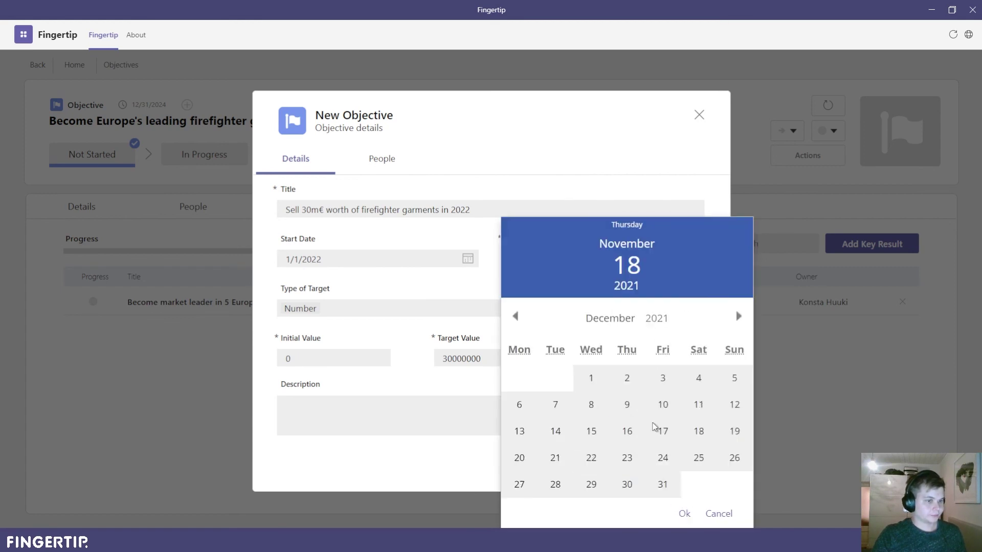
{"action": "left_click", "coordinate": [653, 424]}
{"action": "left_click", "coordinate": [699, 484]}
{"action": "left_click", "coordinate": [684, 515]}
{"action": "left_click", "coordinate": [400, 162]}
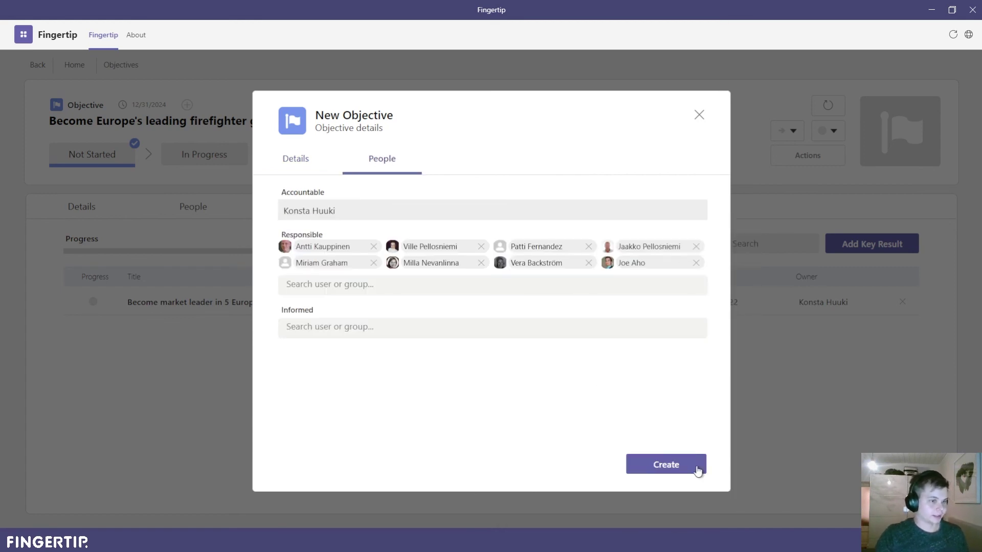
{"action": "left_click", "coordinate": [696, 468]}
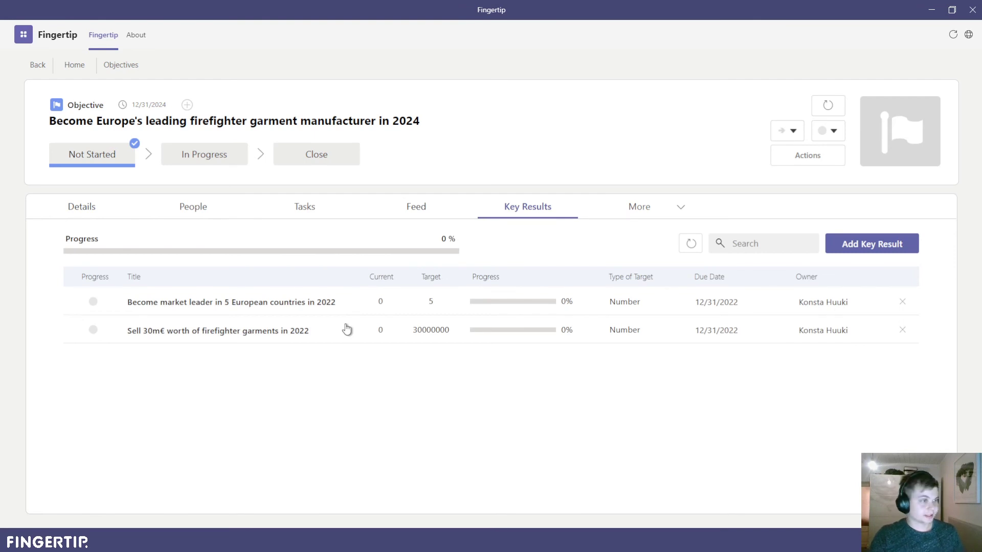
- Return to the objective's details and move its status to In Progress as Aligned
{"action": "left_click", "coordinate": [103, 213]}
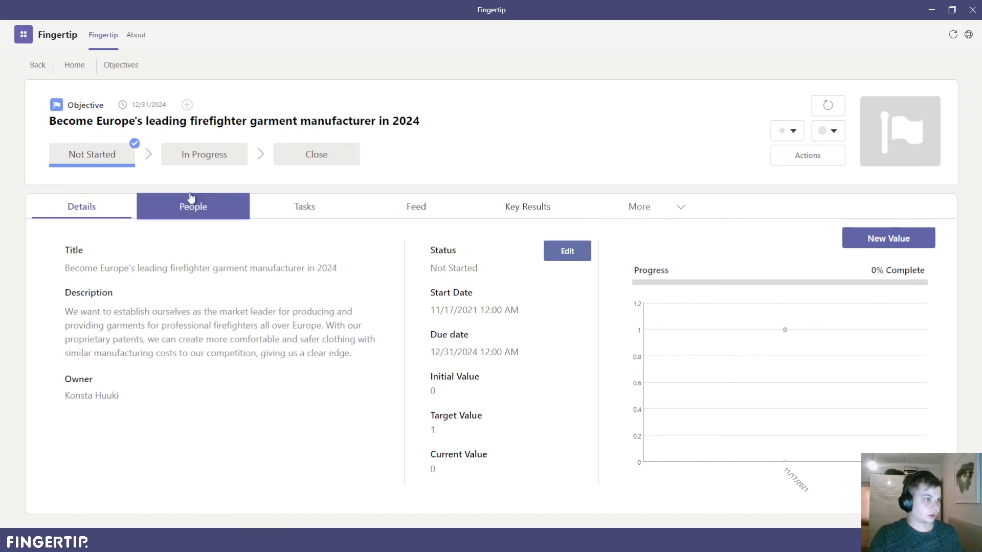
{"action": "left_click", "coordinate": [208, 157]}
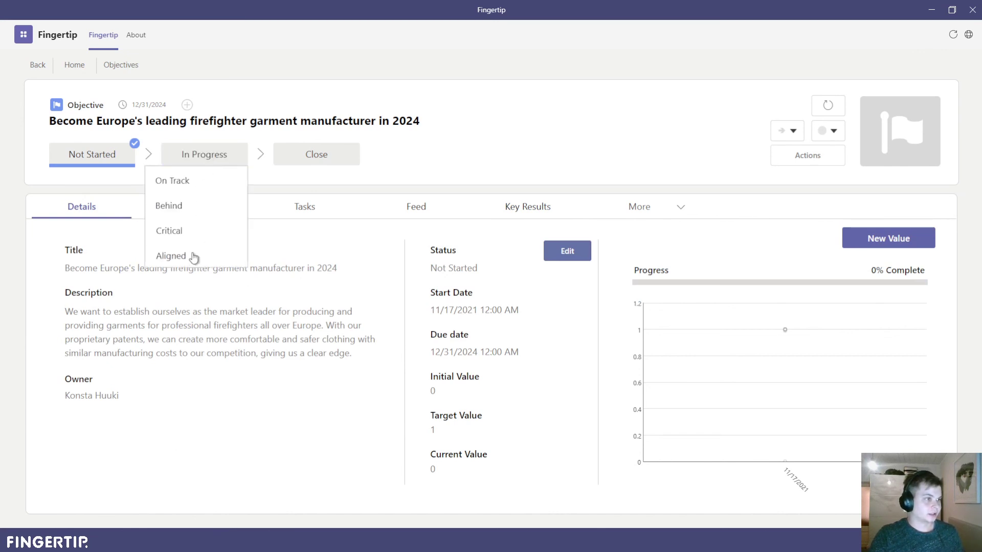
{"action": "left_click", "coordinate": [174, 257]}
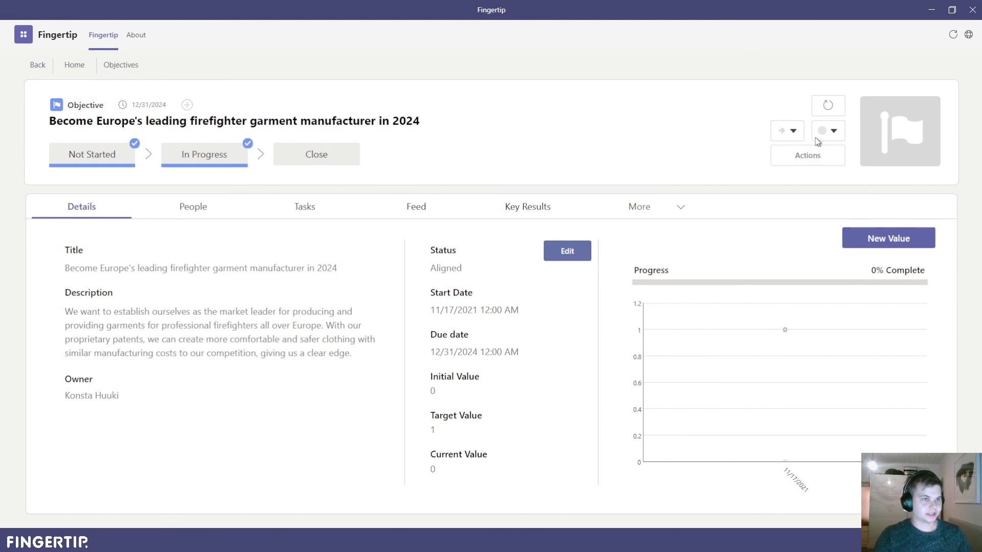
- Set the objective's progress indicator to Good
{"action": "left_click", "coordinate": [833, 134]}
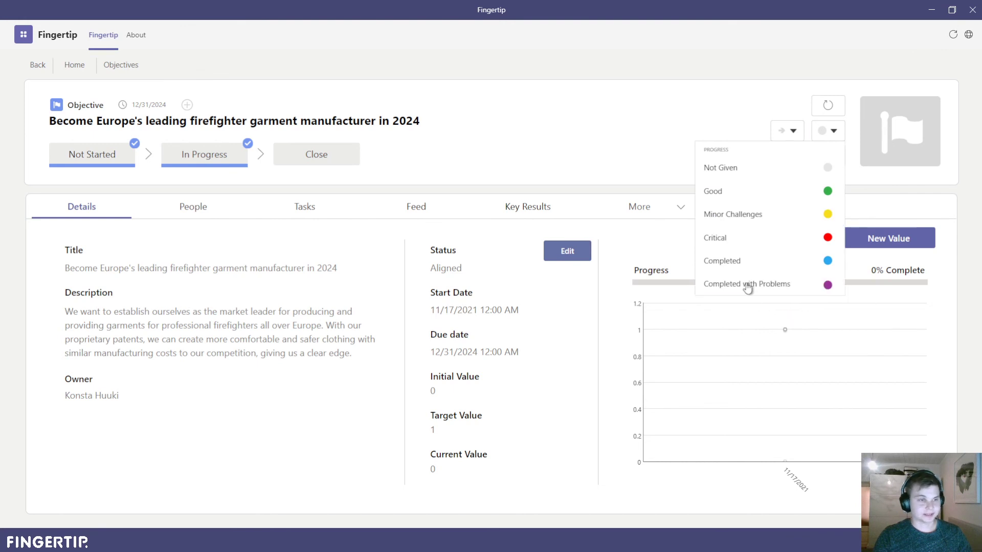
{"action": "left_click", "coordinate": [736, 261]}
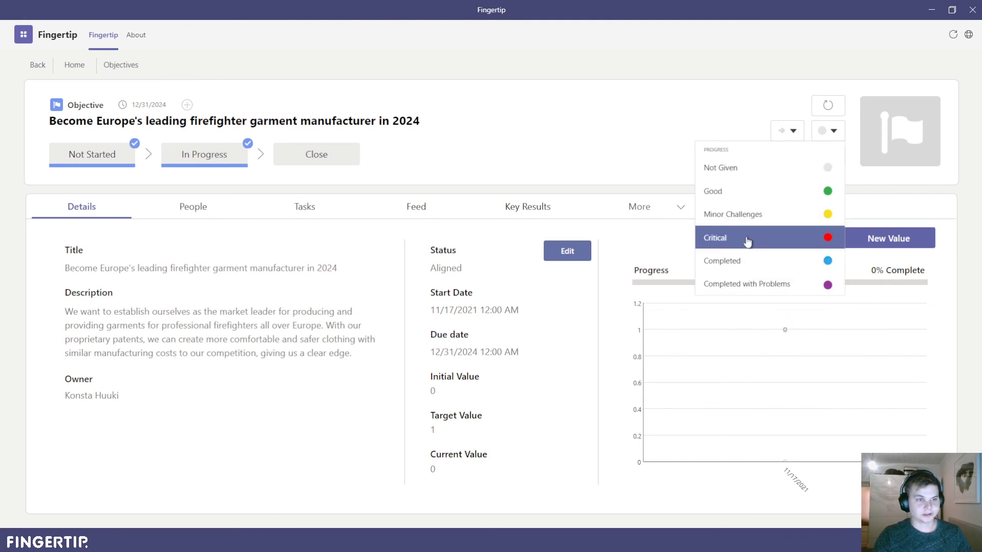
{"action": "left_click", "coordinate": [748, 202]}
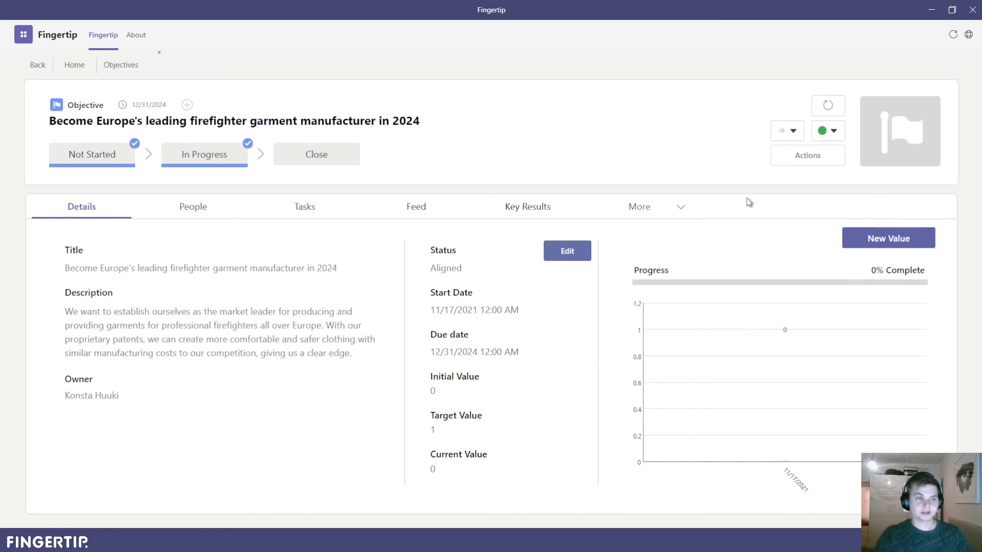